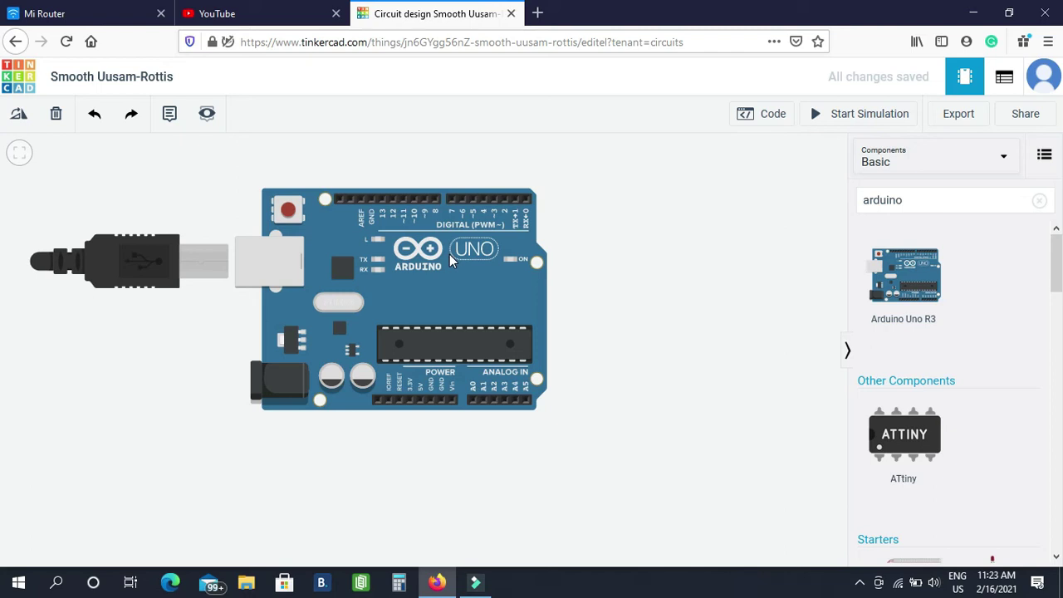
Clear the "arduino" search term so the full list of basic components is available
left_click(688, 286)
double_click(919, 204)
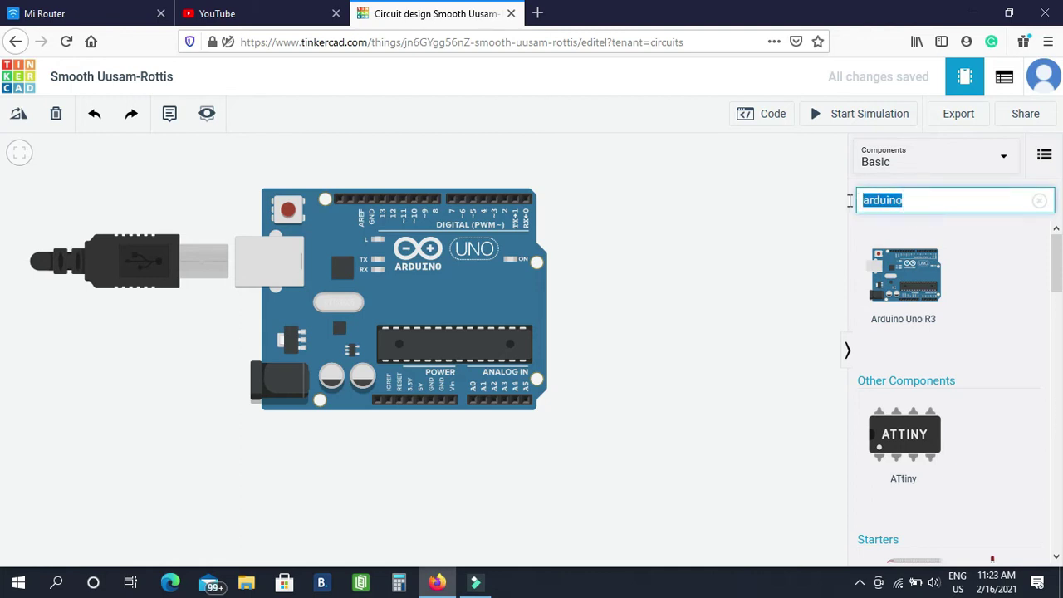
left_click(917, 201)
key("BackSpace")
key("BackSpace")
key("BackSpace")
key("BackSpace")
key("BackSpace")
key("BackSpace")
key("BackSpace")
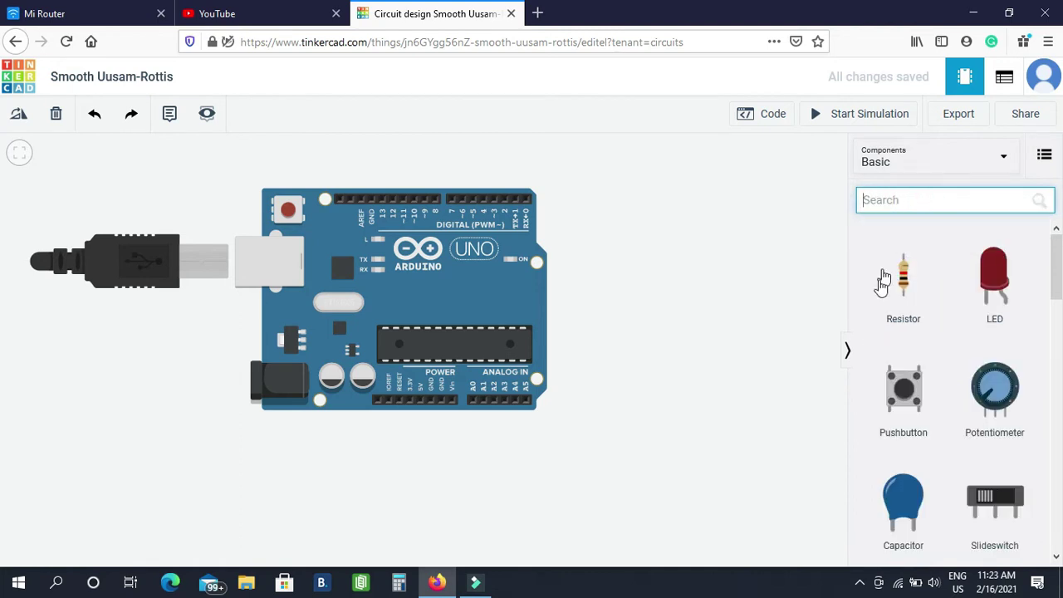
left_click(713, 233)
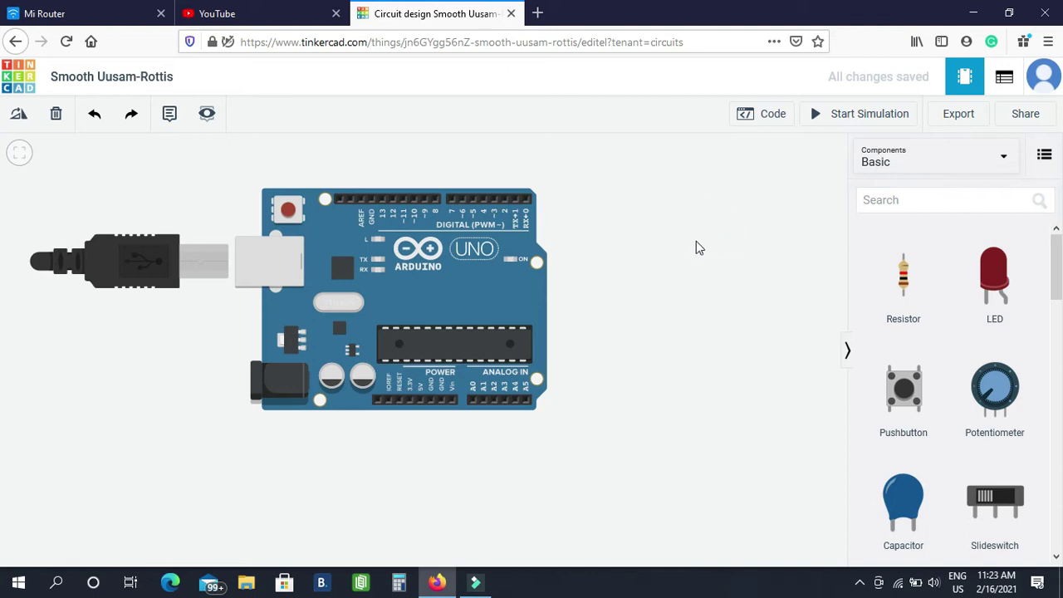
Add a small breadboard to the workspace and arrange it and the Arduino Uno side by side without overlapping
scroll(966, 285, "down", 4)
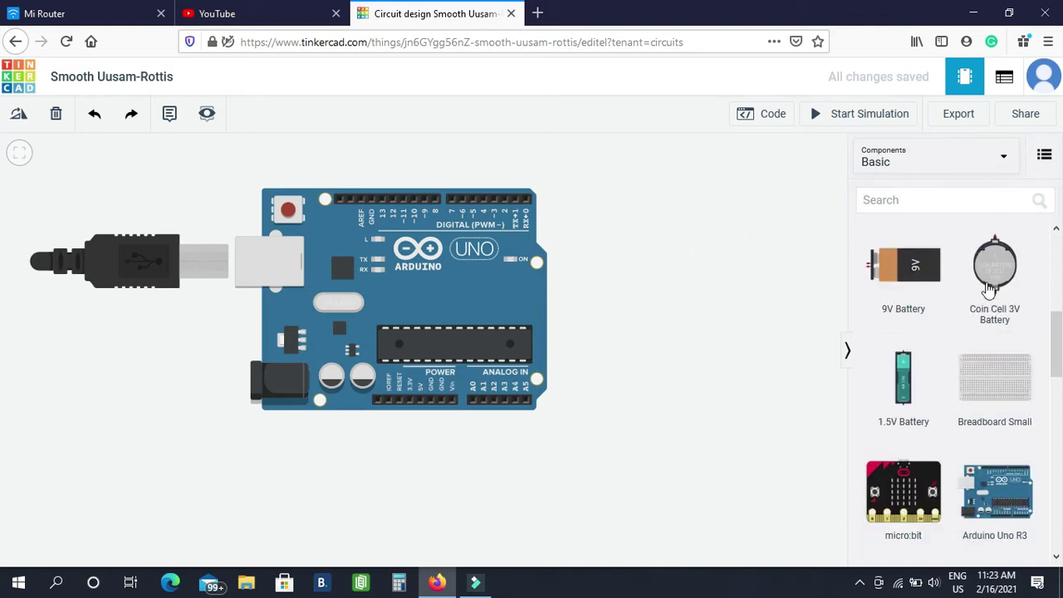
left_click_drag(1010, 405, 729, 277)
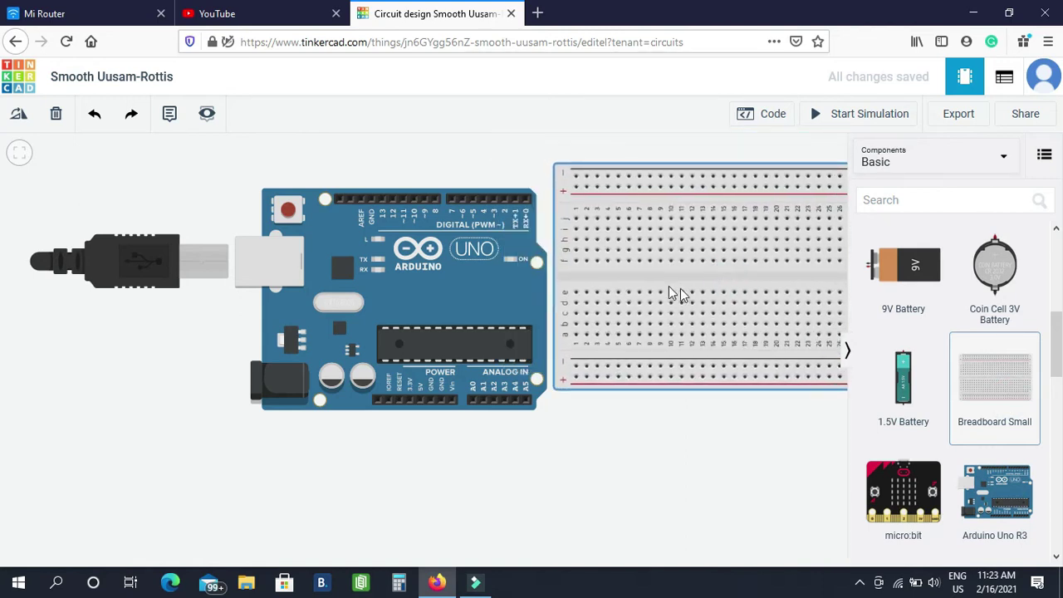
left_click(484, 296)
left_click_drag(450, 307, 399, 340)
left_click(788, 262)
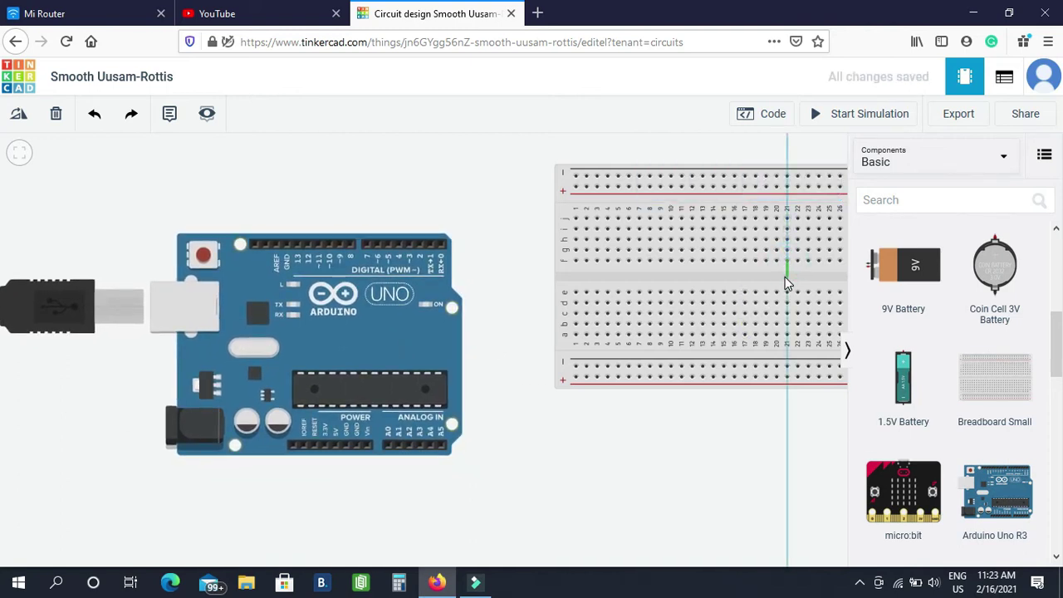
key("Escape")
left_click_drag(750, 291, 681, 353)
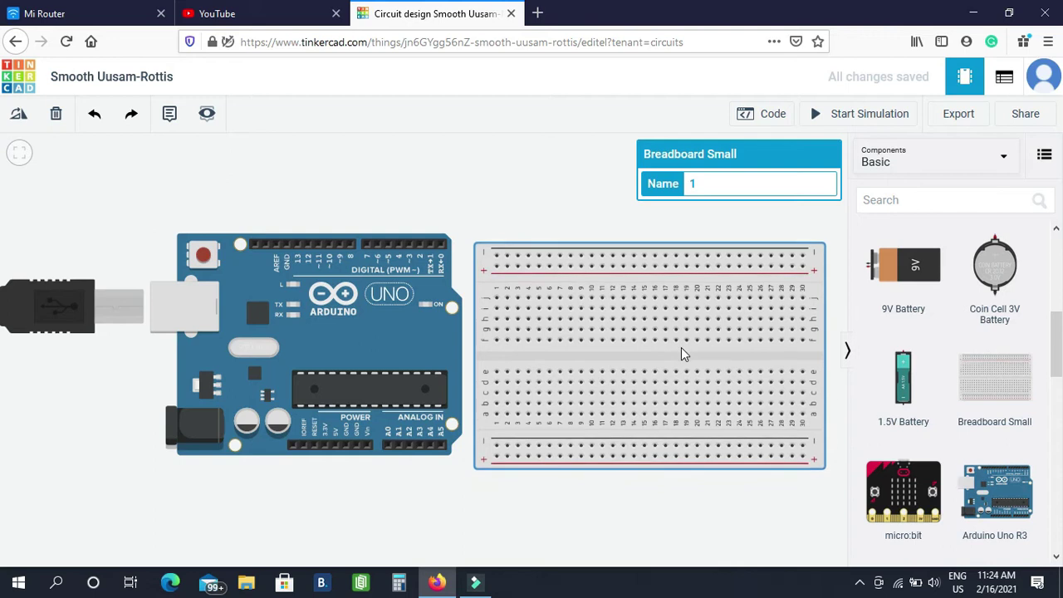
left_click(572, 142)
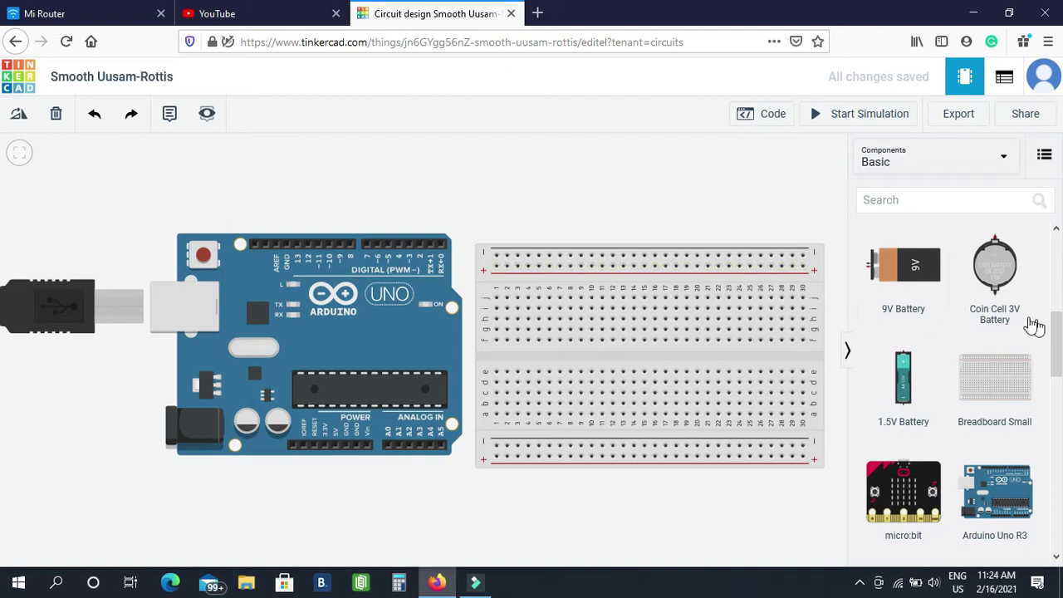
Place three LEDs in row j of the breadboard, spanning columns 10–11, 14–15 and 18–19
scroll(1030, 324, "up", 5)
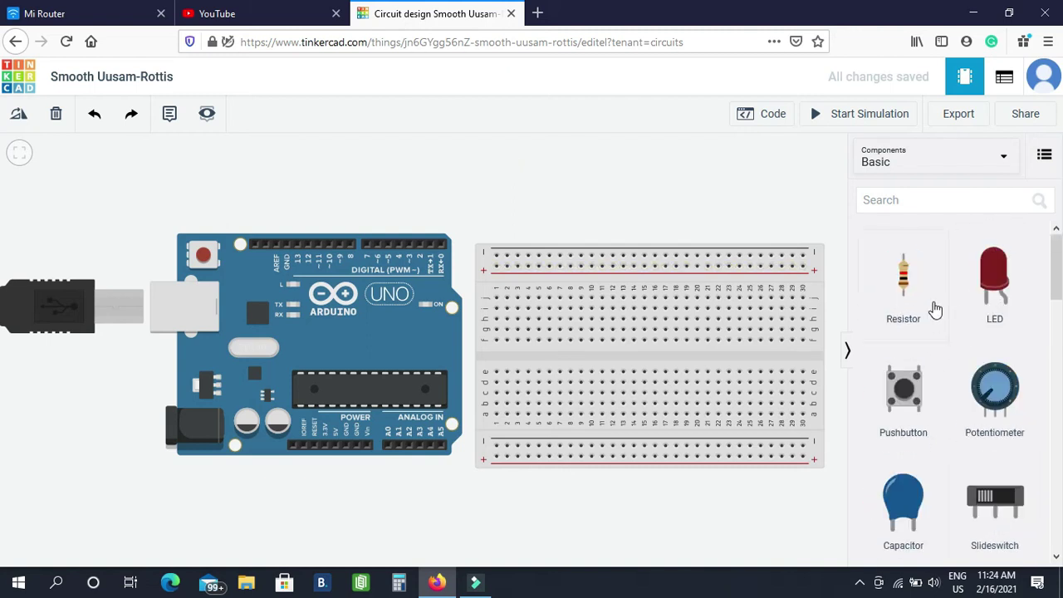
left_click_drag(989, 289, 595, 306)
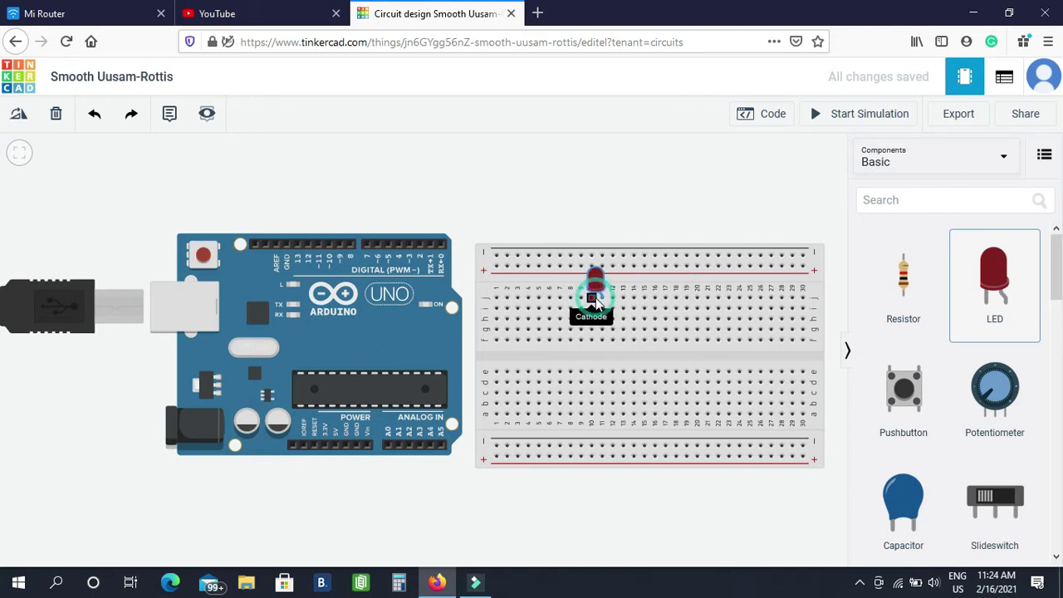
mouse_move(990, 285)
left_mouse_down()
mouse_move(795, 305)
mouse_move(631, 304)
mouse_move(634, 277)
mouse_move(644, 307)
mouse_move(961, 294)
mouse_move(985, 280)
left_mouse_up()
left_click_drag(738, 315, 682, 286)
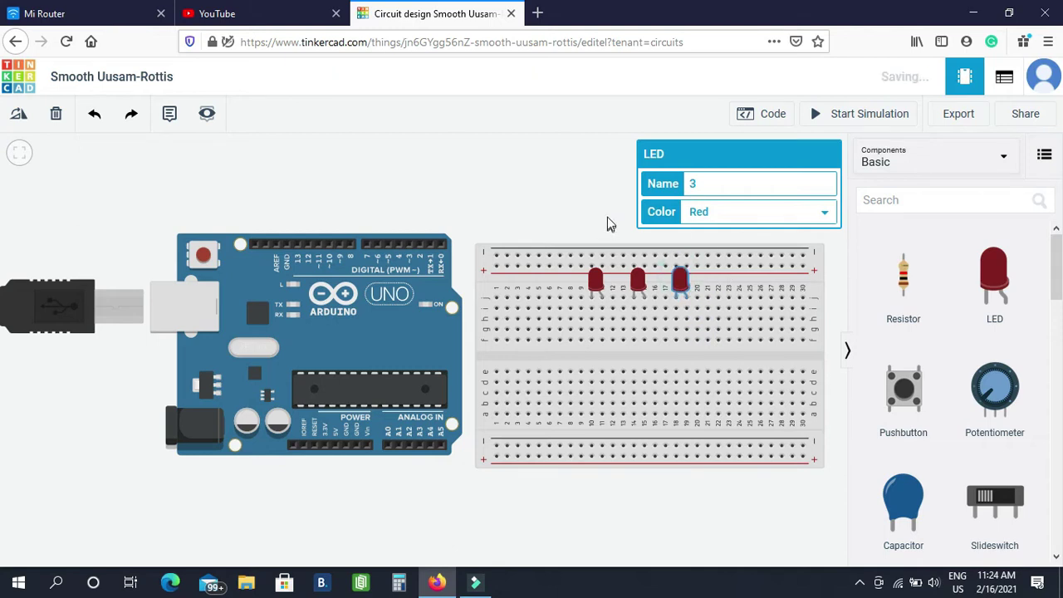
Set the first LED's color to green and the middle LED's to yellow, leaving the third one red
left_click(607, 215)
left_click(595, 283)
left_click(721, 214)
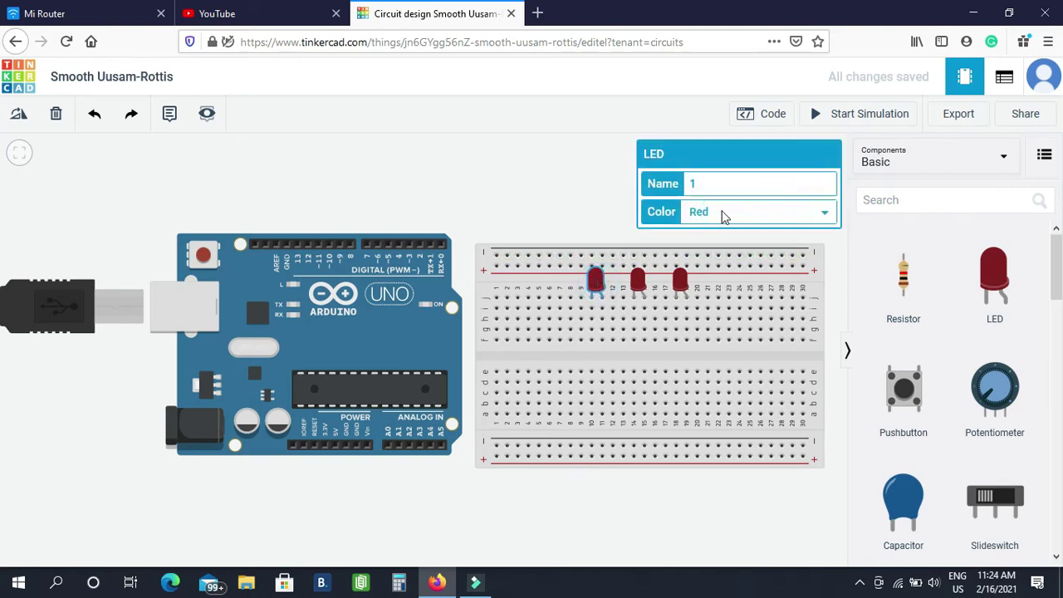
left_click(721, 241)
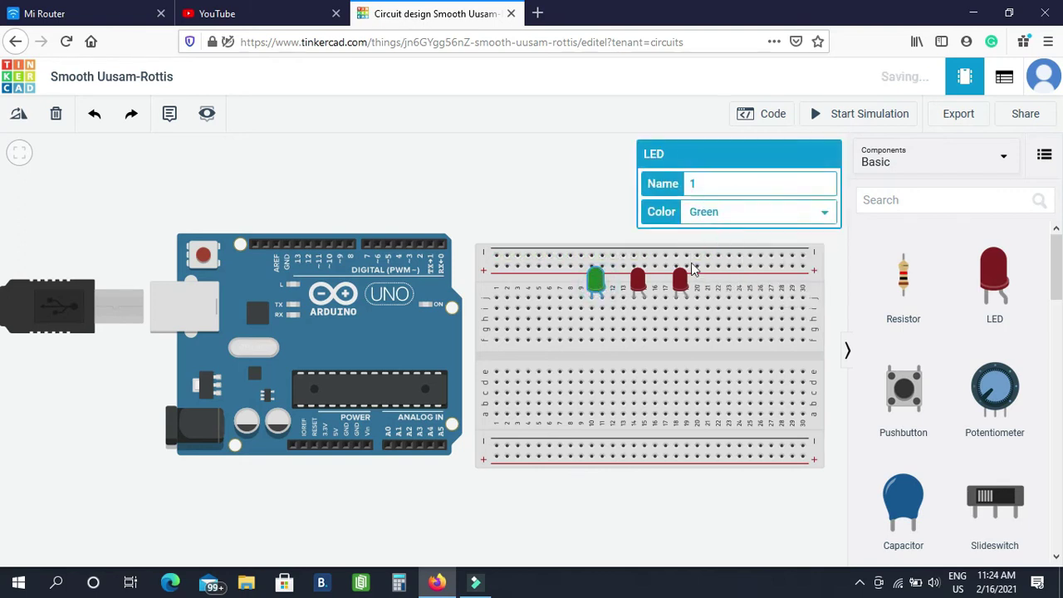
left_click(637, 281)
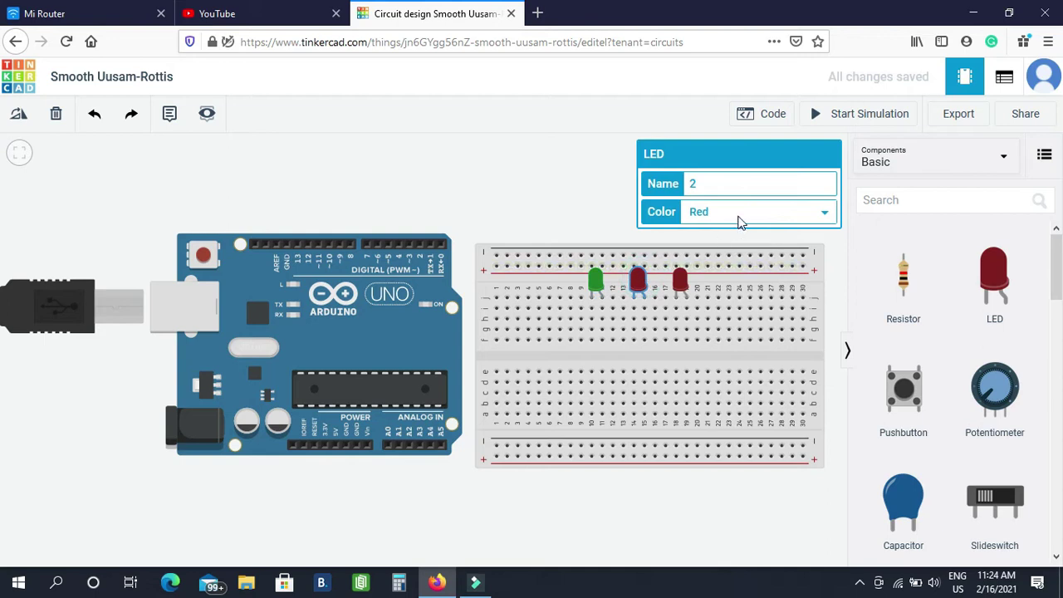
left_click(739, 218)
left_click(732, 248)
left_click(680, 281)
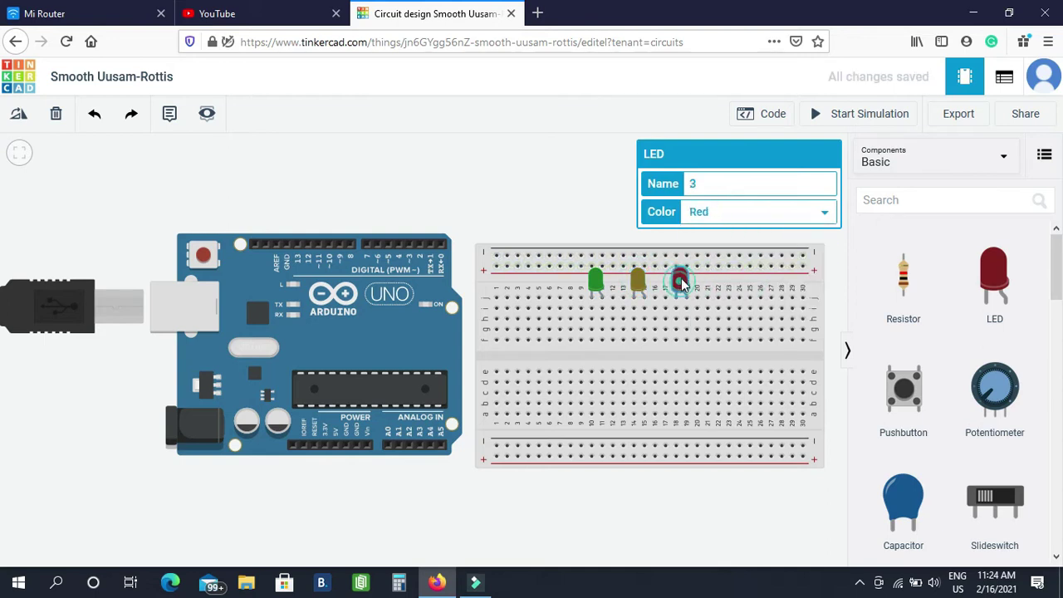
left_click(588, 203)
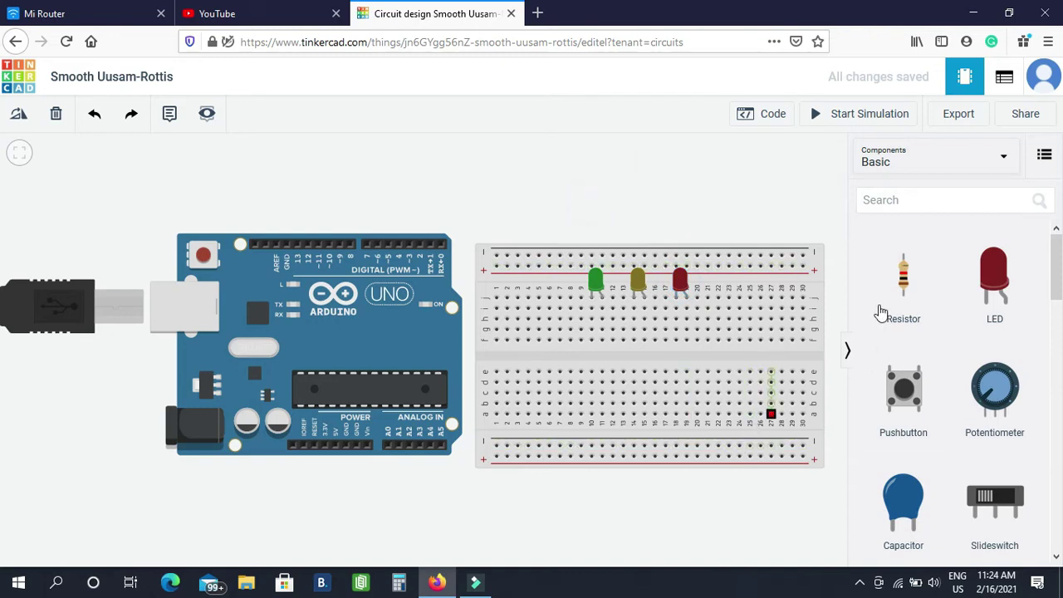
Place three resistors across the breadboard's center gap in columns 11, 15 and 19, one below each LED
left_click_drag(903, 287, 688, 369)
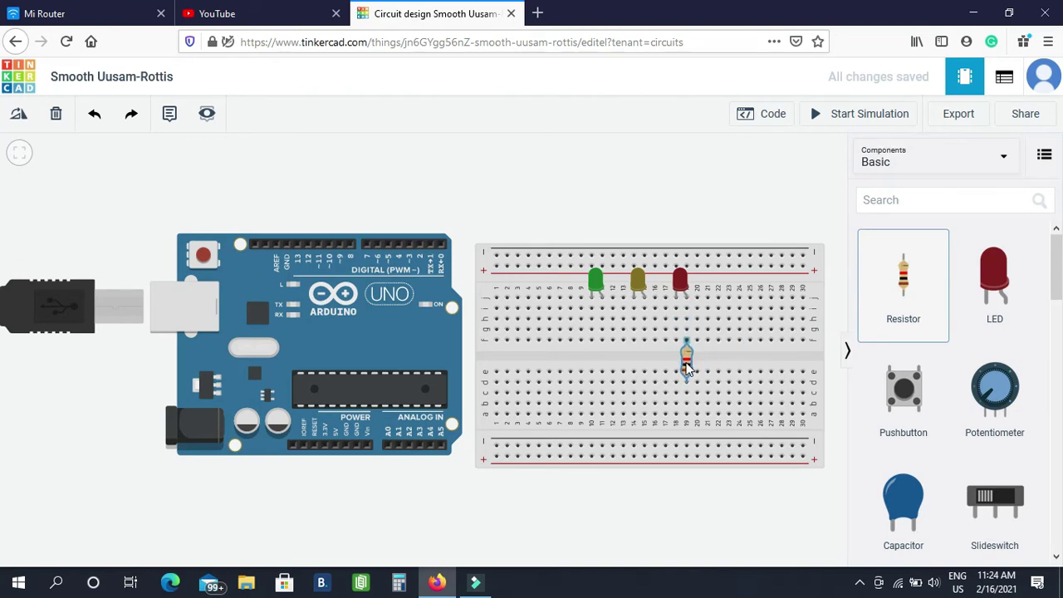
left_click(688, 370)
left_click(604, 205)
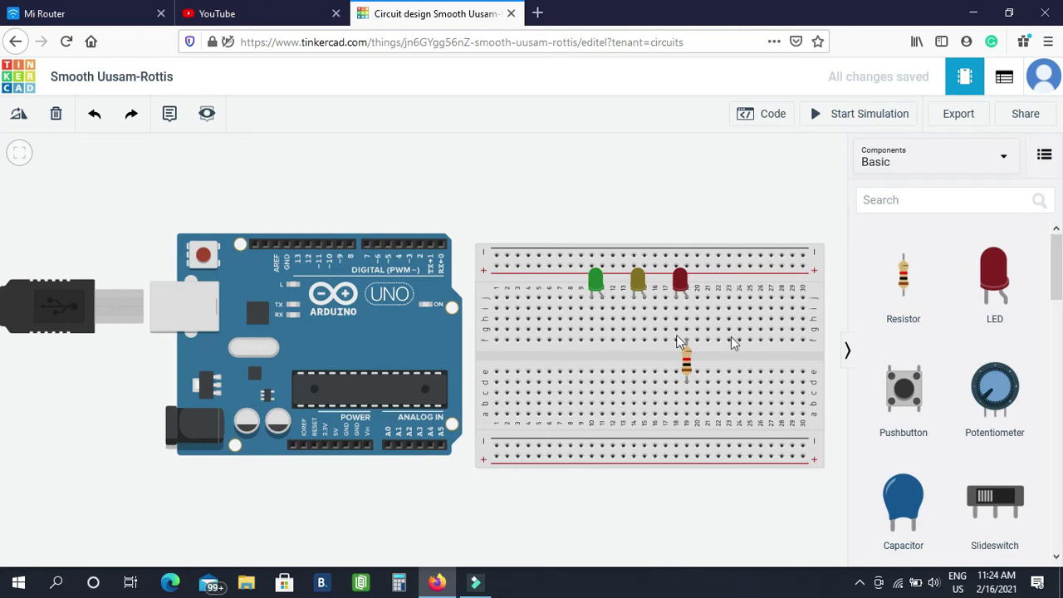
left_click_drag(907, 290, 650, 366)
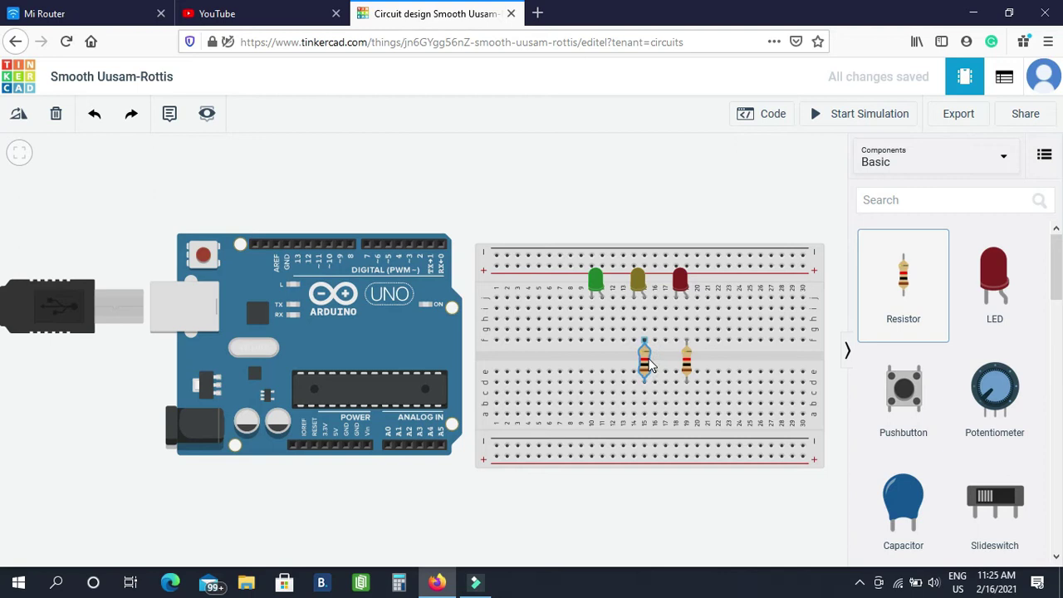
left_click(646, 364)
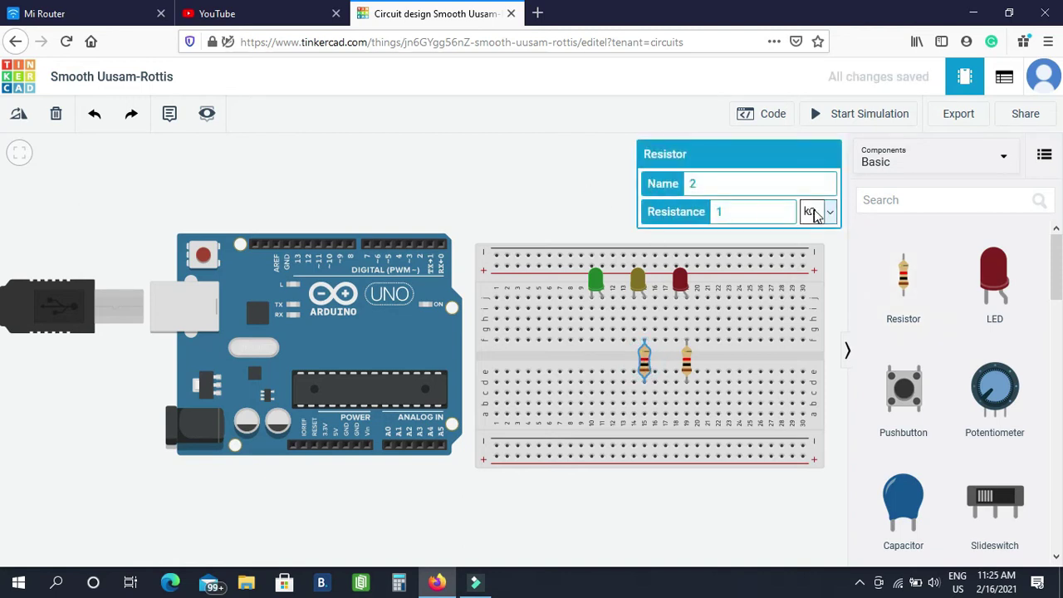
left_click(570, 195)
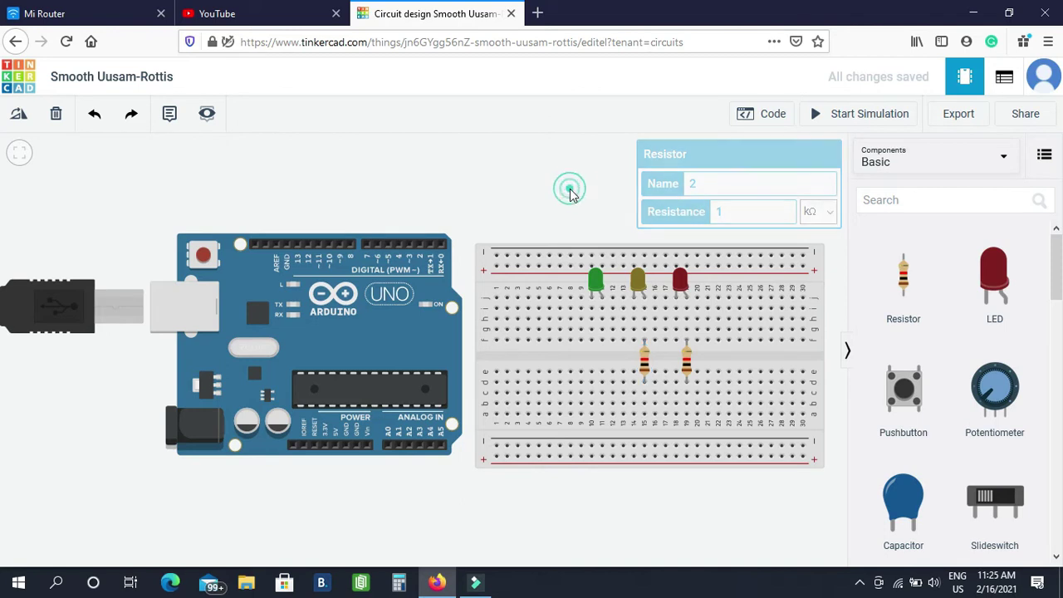
left_click(909, 277)
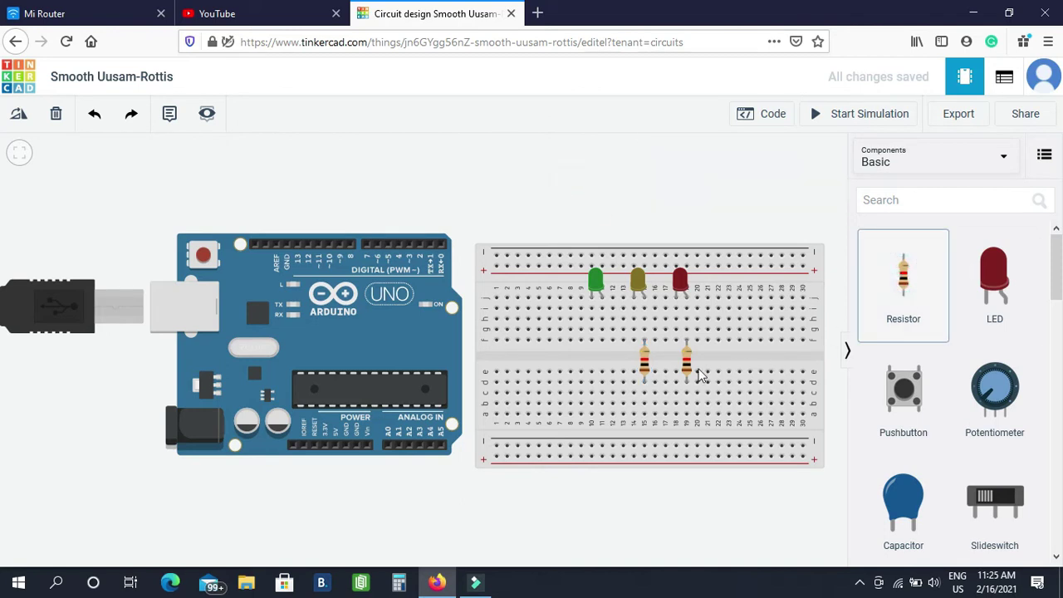
left_click(604, 366)
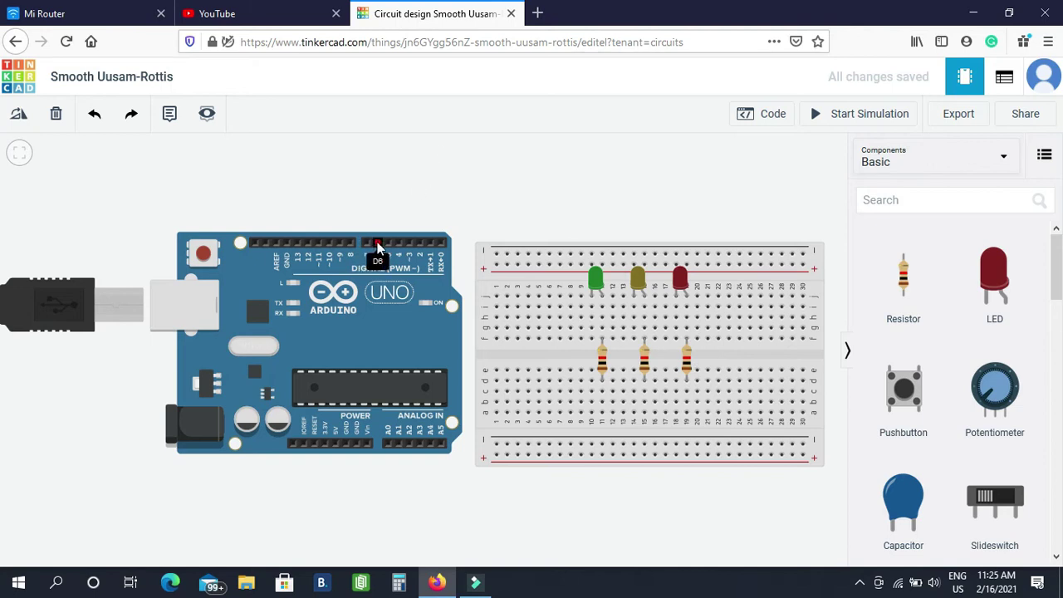
Wire Arduino pin D2 around the breadboard to row a of column 19 and color the wire red
left_click(422, 244)
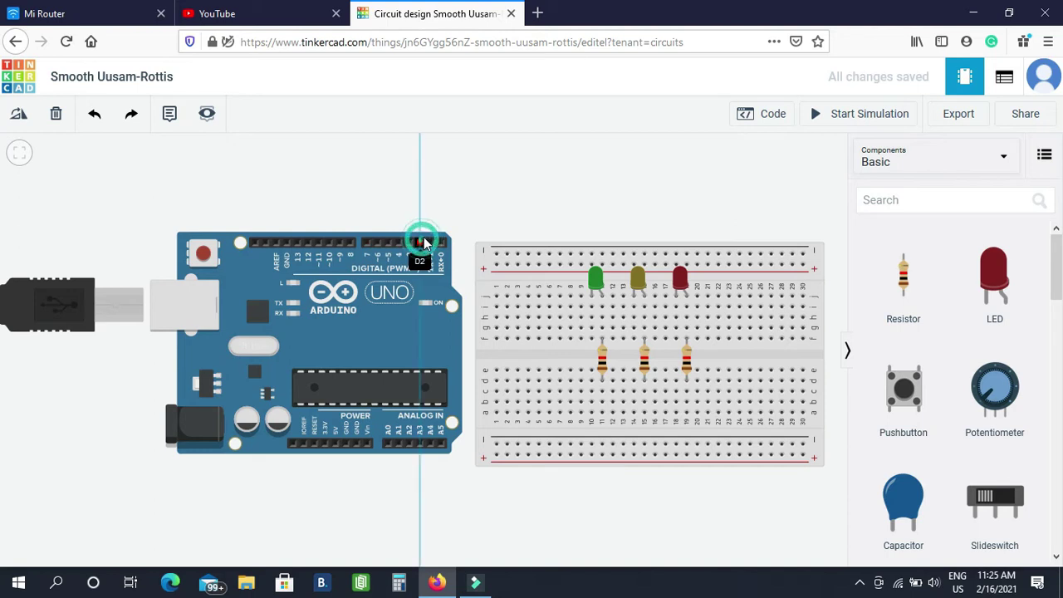
left_click(421, 184)
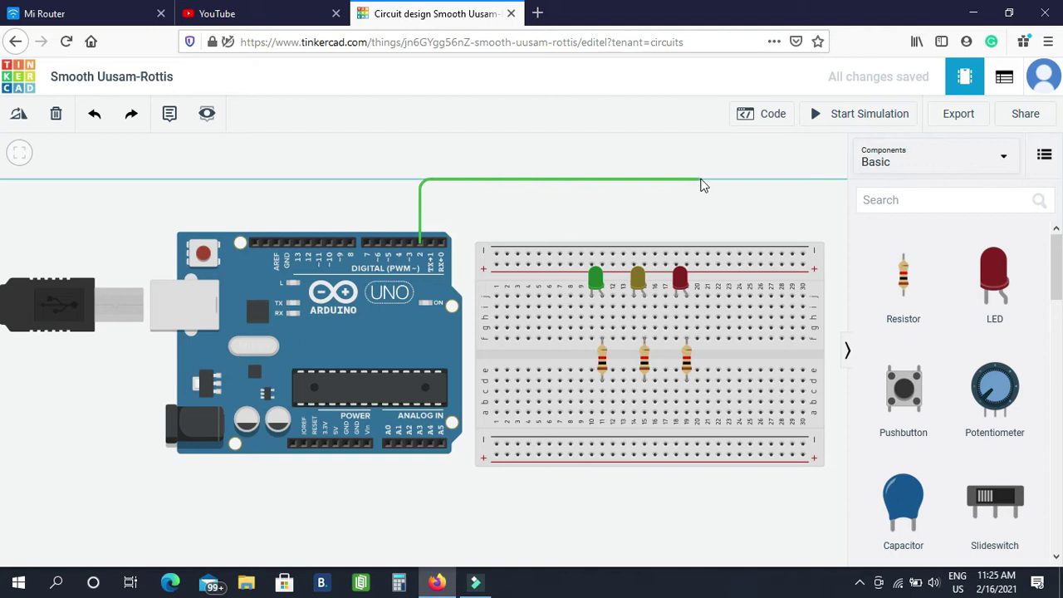
left_click(715, 180)
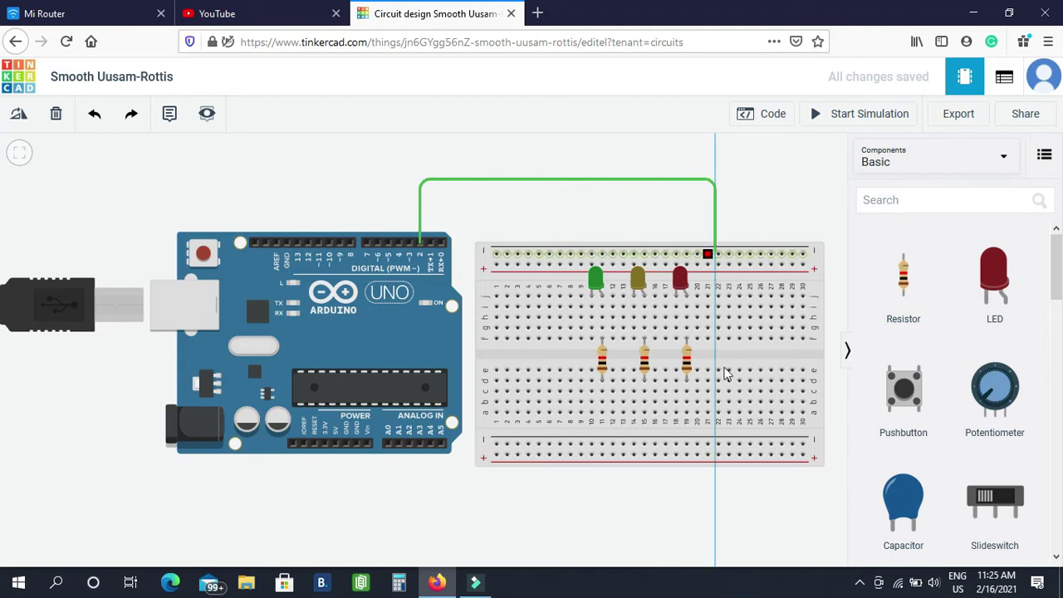
left_click(716, 428)
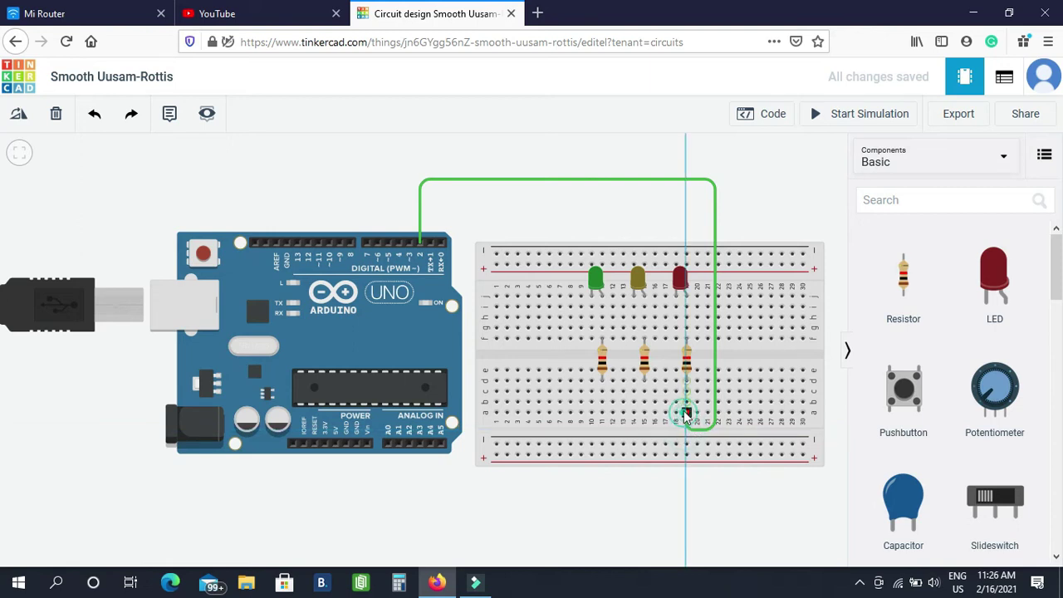
left_click(686, 414)
left_click(705, 191)
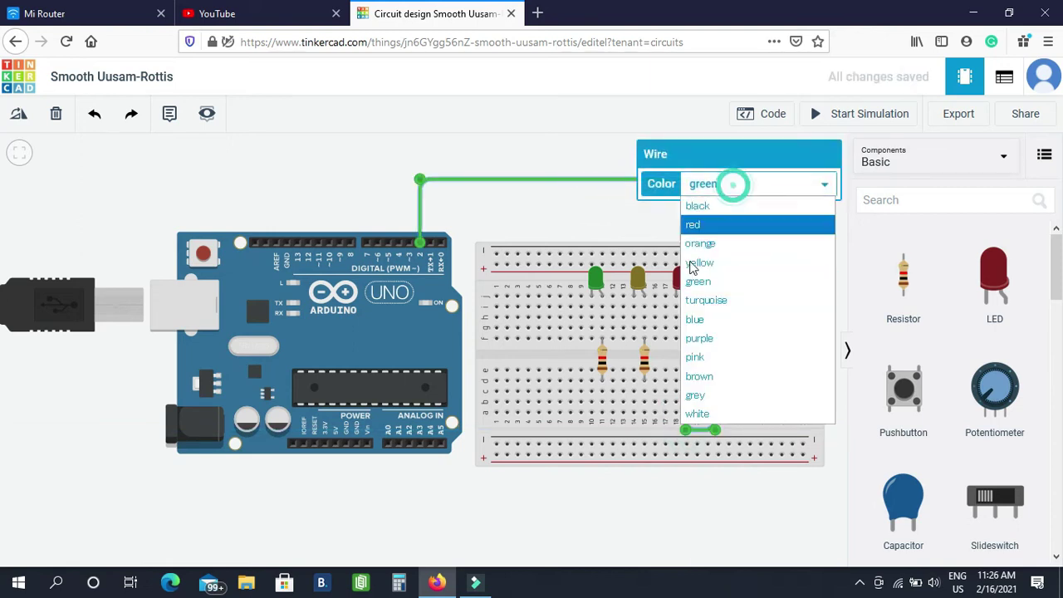
left_click(702, 227)
left_click(582, 139)
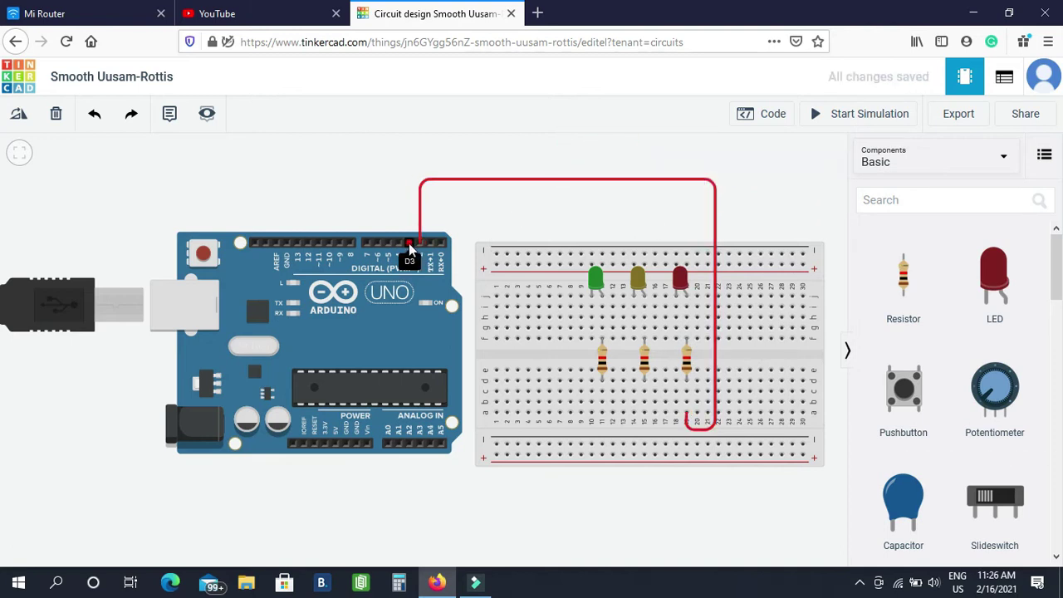
Wire Arduino pin D3 around the breadboard, outside the red wire, to row a of column 15 and color the wire yellow
left_click(409, 243)
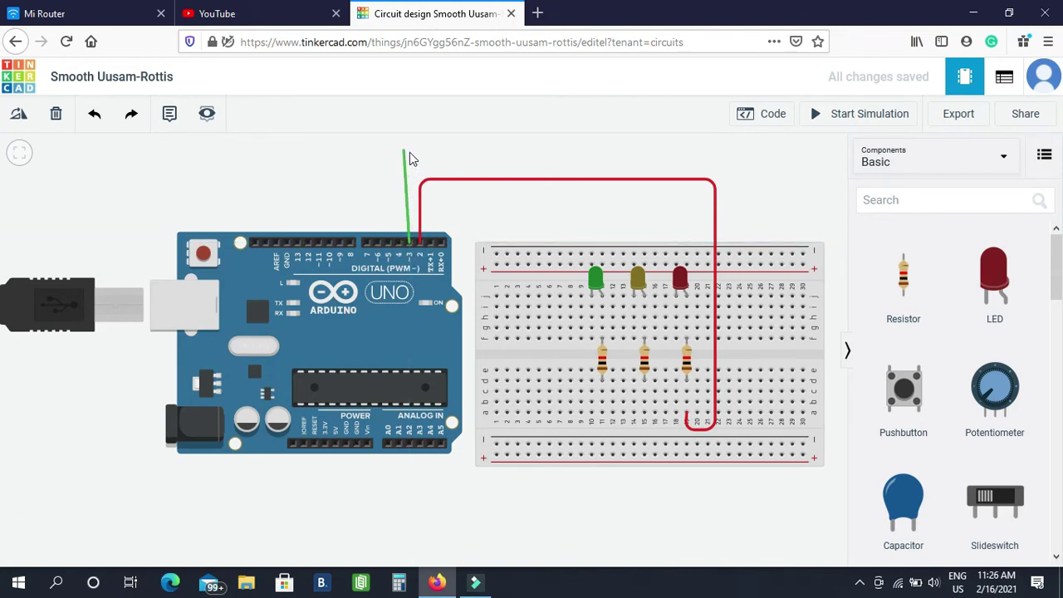
left_click(411, 155)
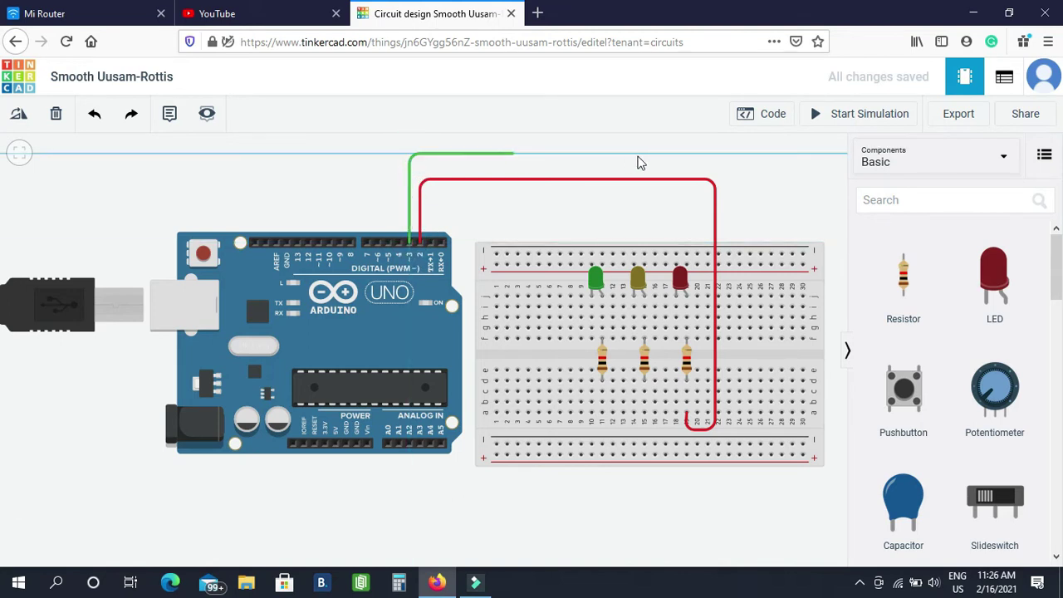
left_click(723, 155)
left_click(738, 286)
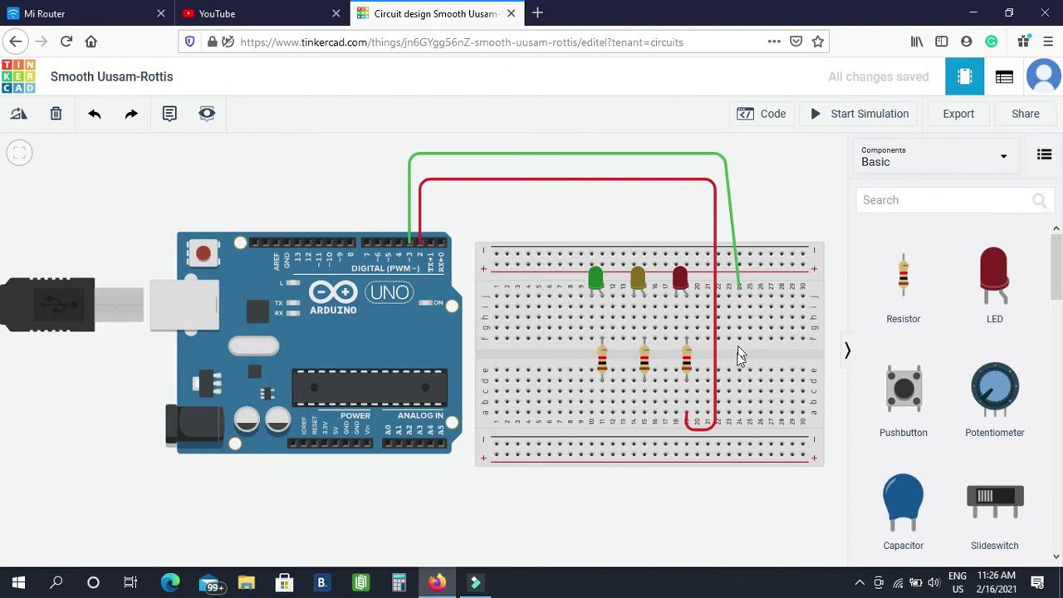
left_click(722, 435)
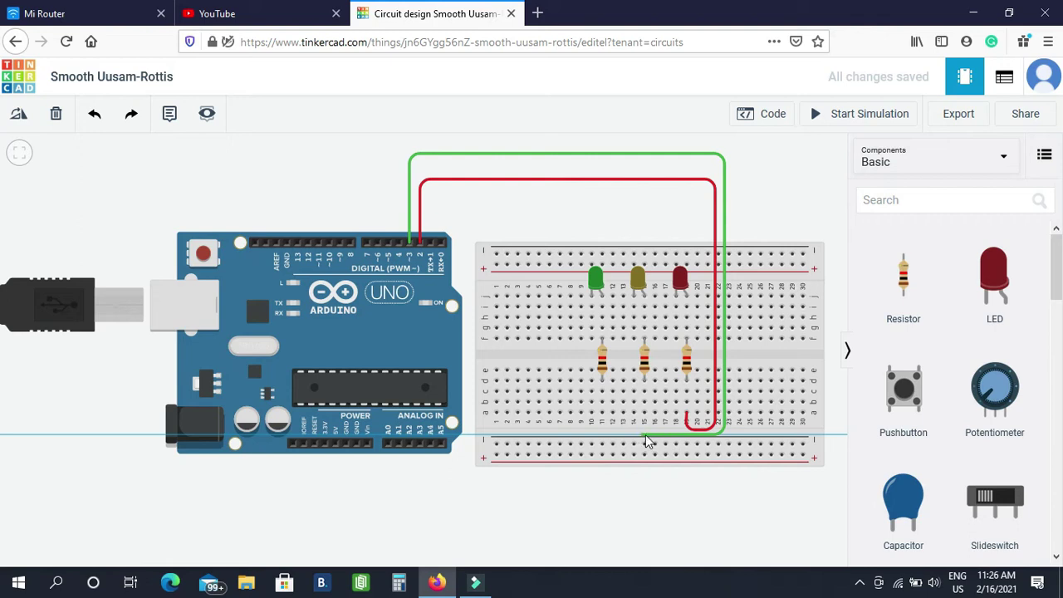
left_click(645, 435)
left_click(645, 413)
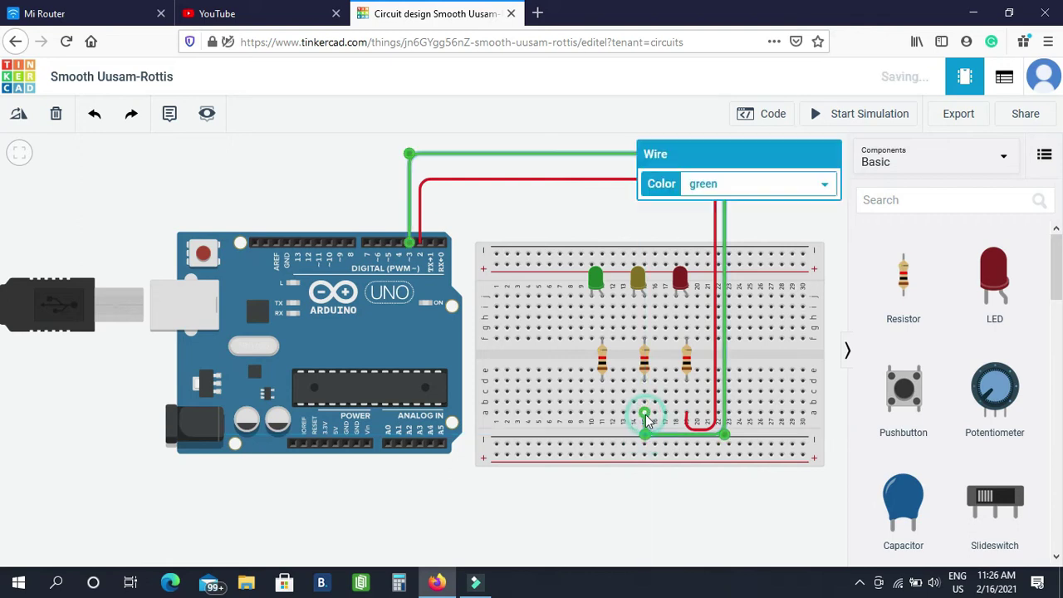
left_click(715, 184)
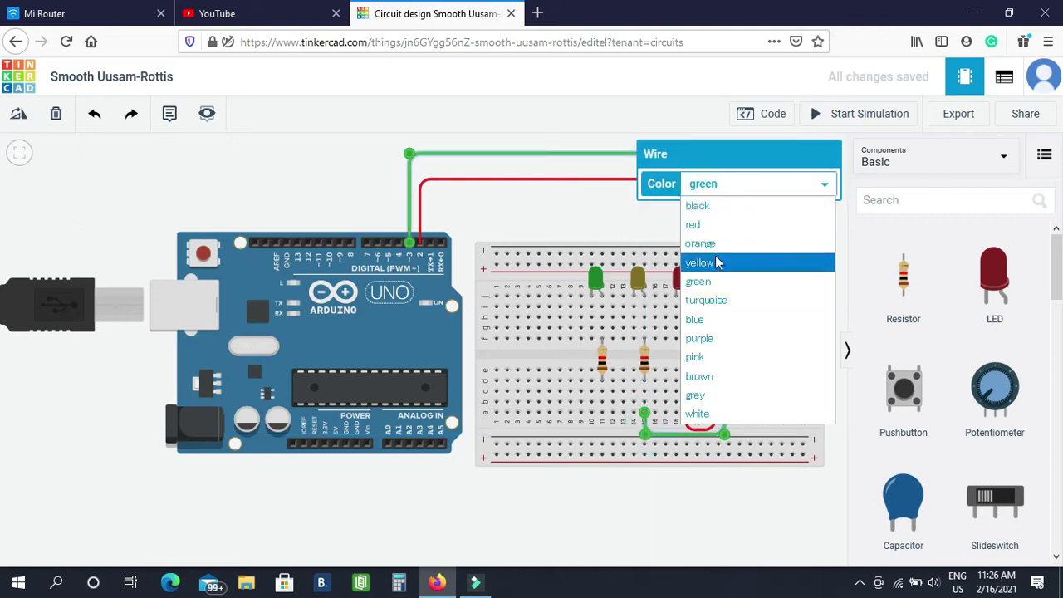
left_click(732, 264)
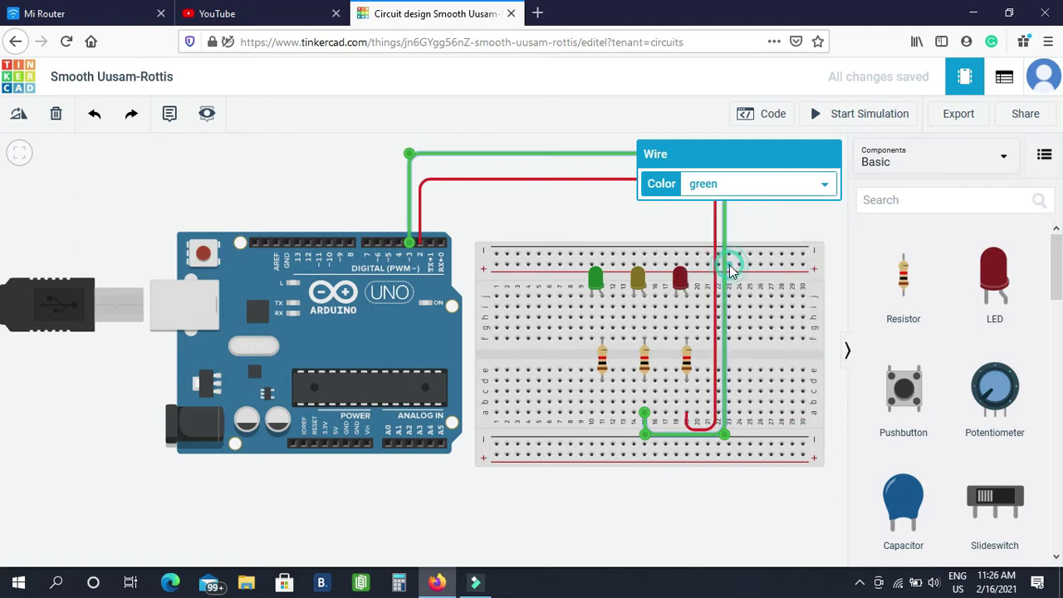
left_click(571, 209)
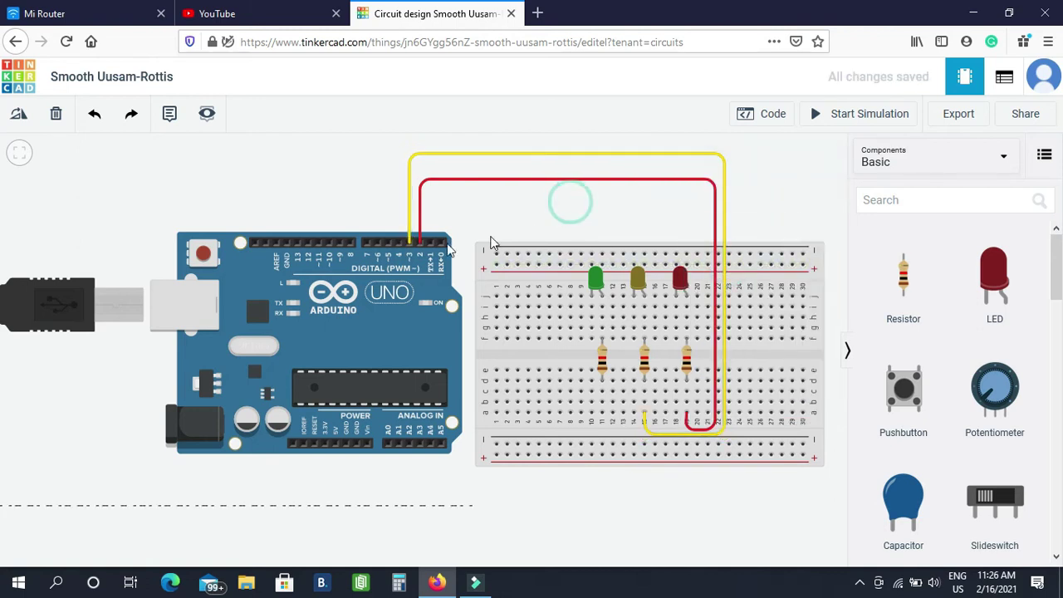
Wire Arduino pin D4 around the yellow wire to row a of column 11, keeping the wire green
left_click(399, 241)
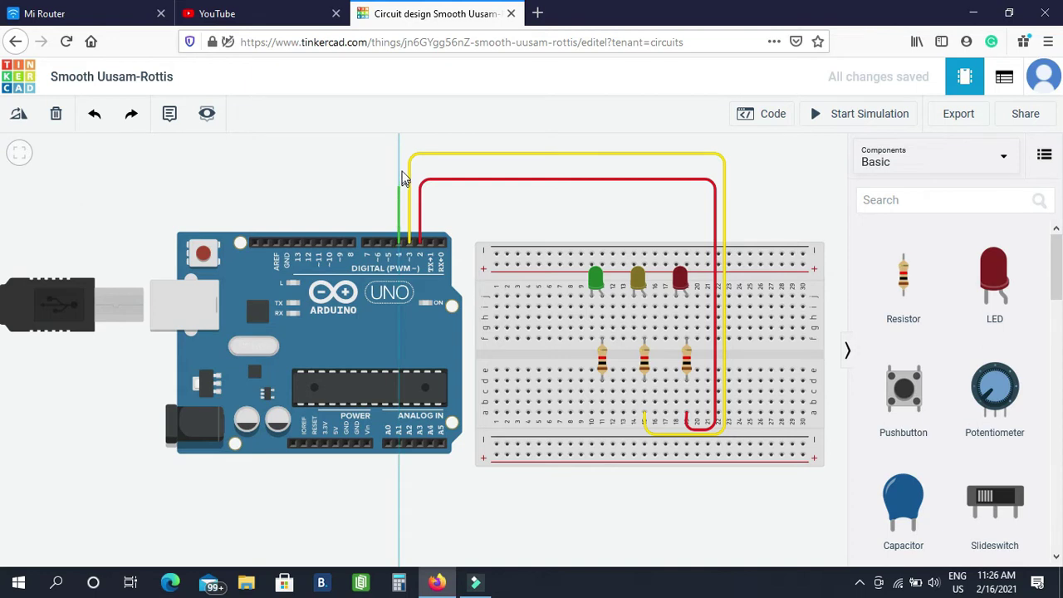
left_click(398, 137)
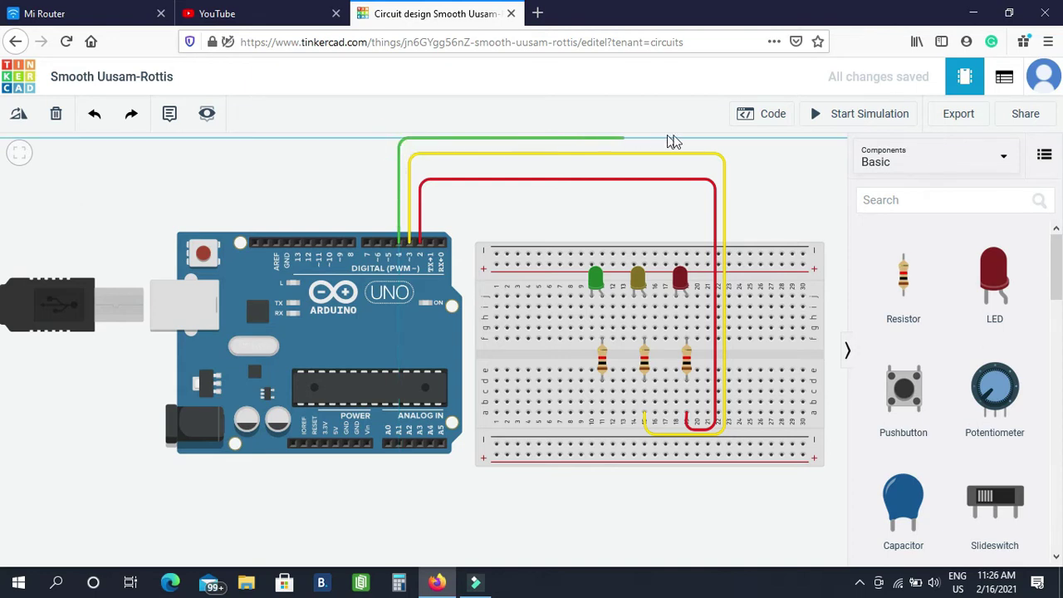
left_click(761, 138)
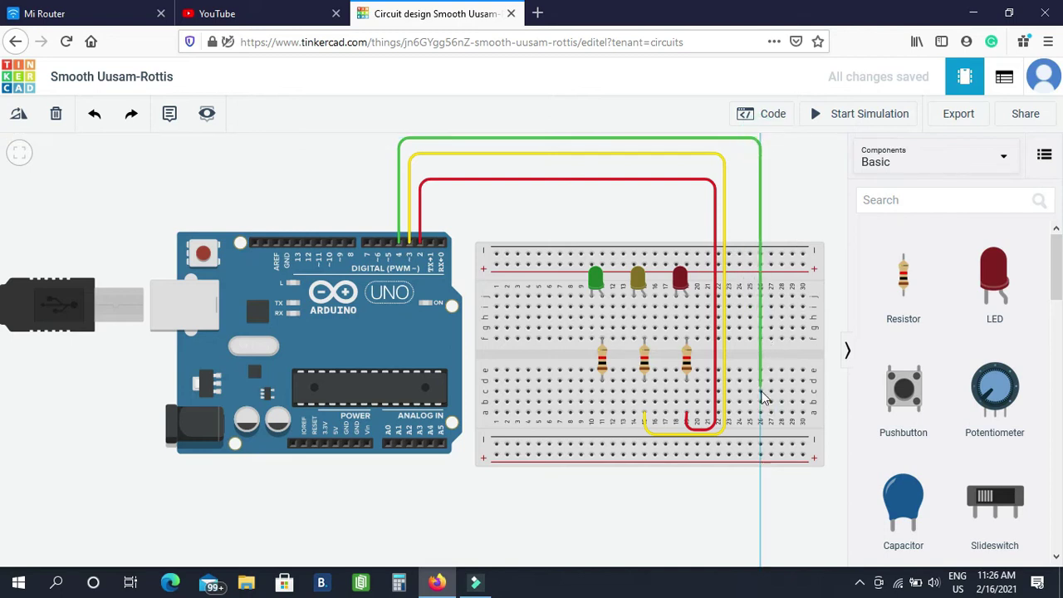
left_click(760, 436)
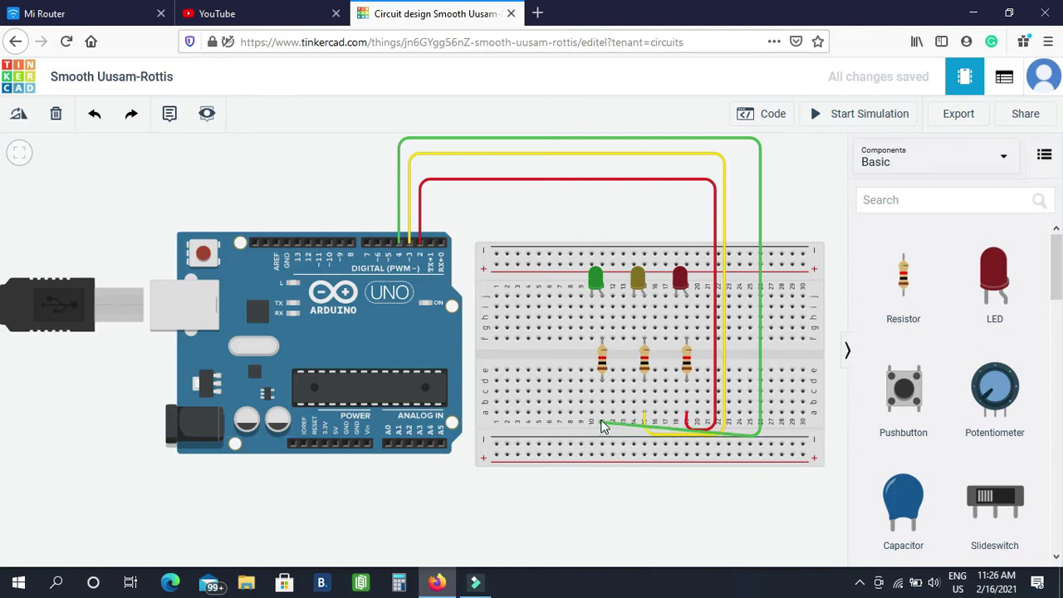
left_click(602, 436)
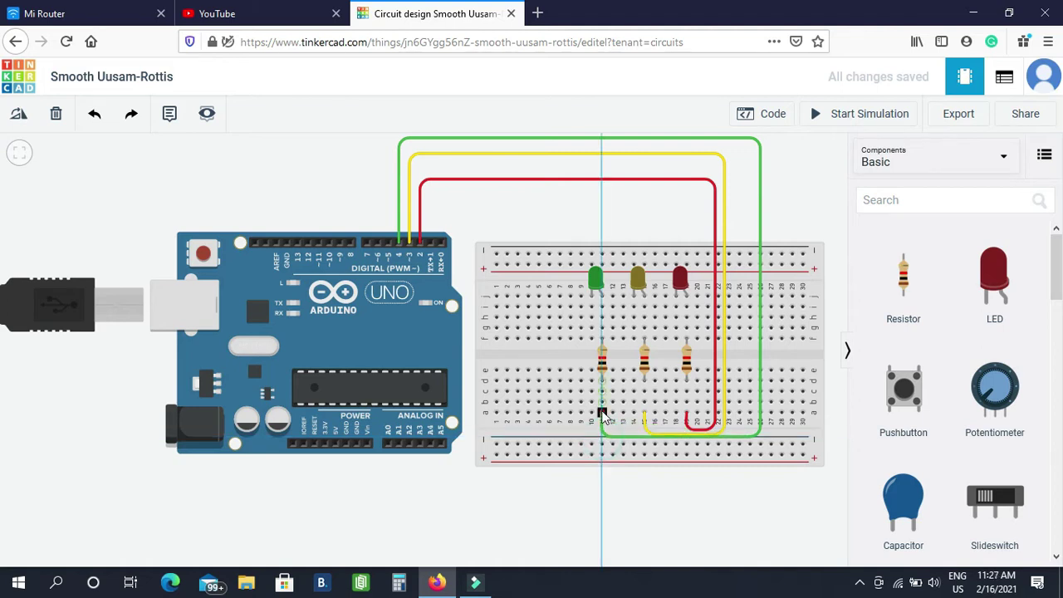
left_click(602, 413)
left_click(584, 495)
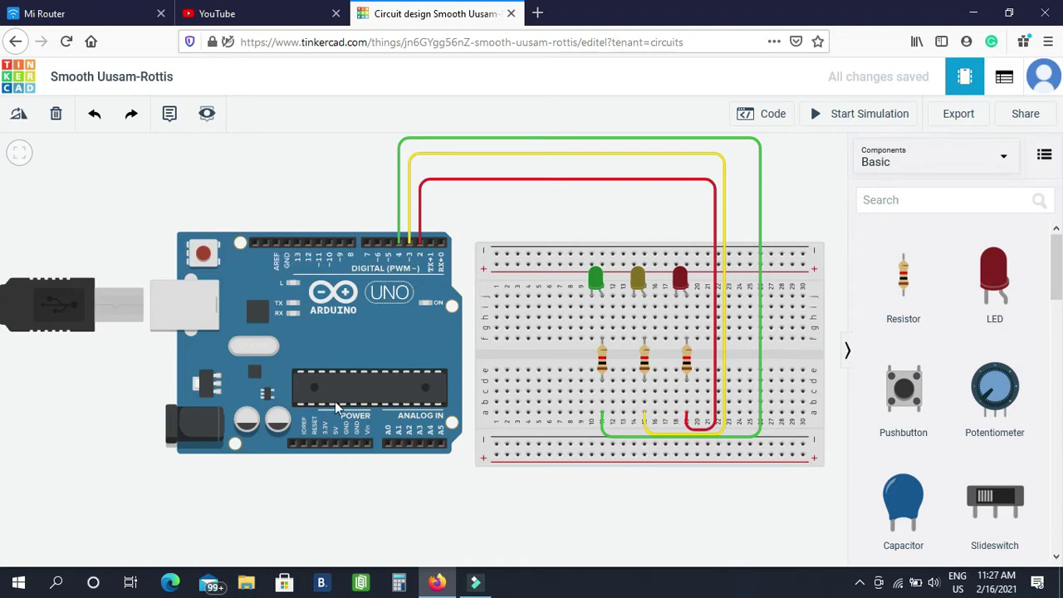
Wire the Arduino GND pin next to Vin to the first hole of the breadboard's lower negative rail and color it black
left_click(354, 442)
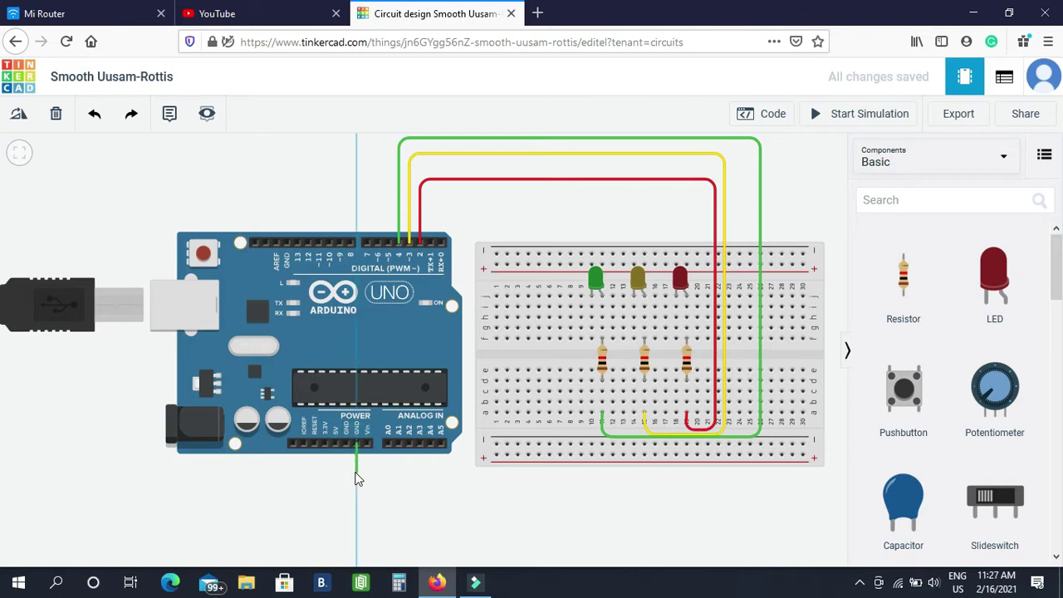
left_click(356, 474)
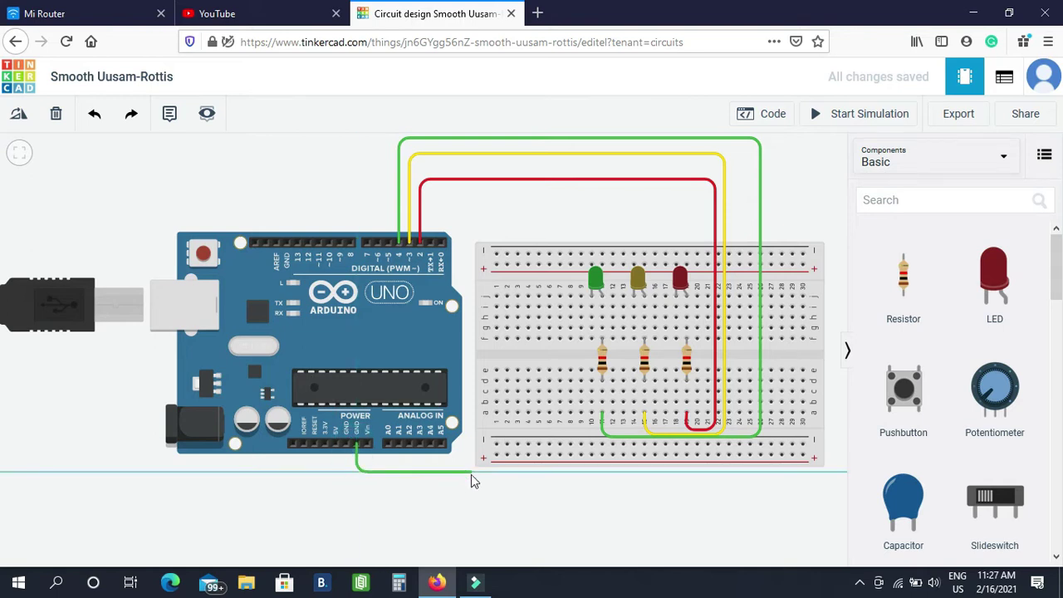
left_click(471, 473)
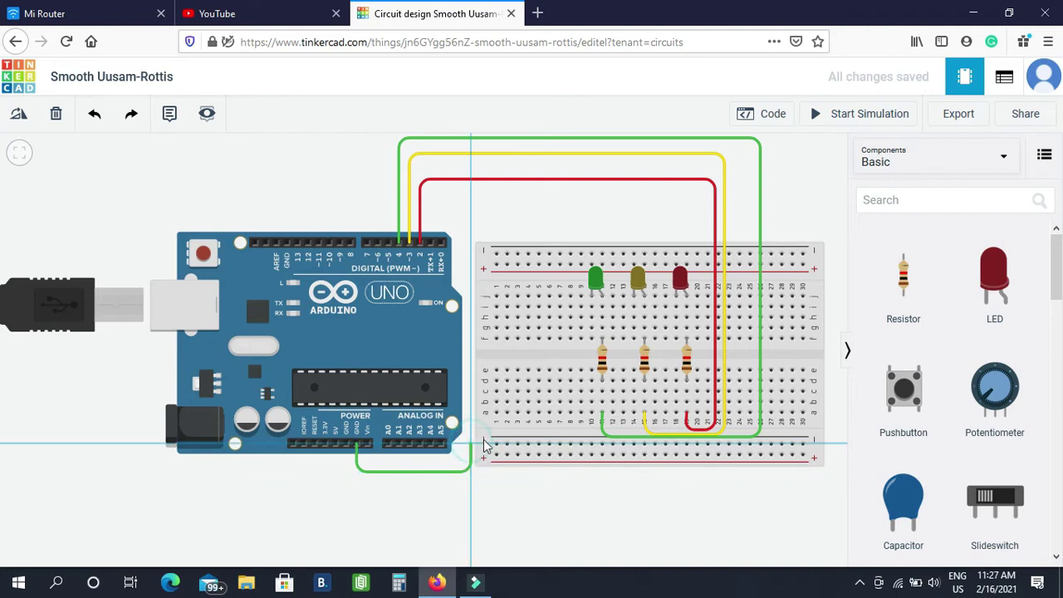
left_click(496, 446)
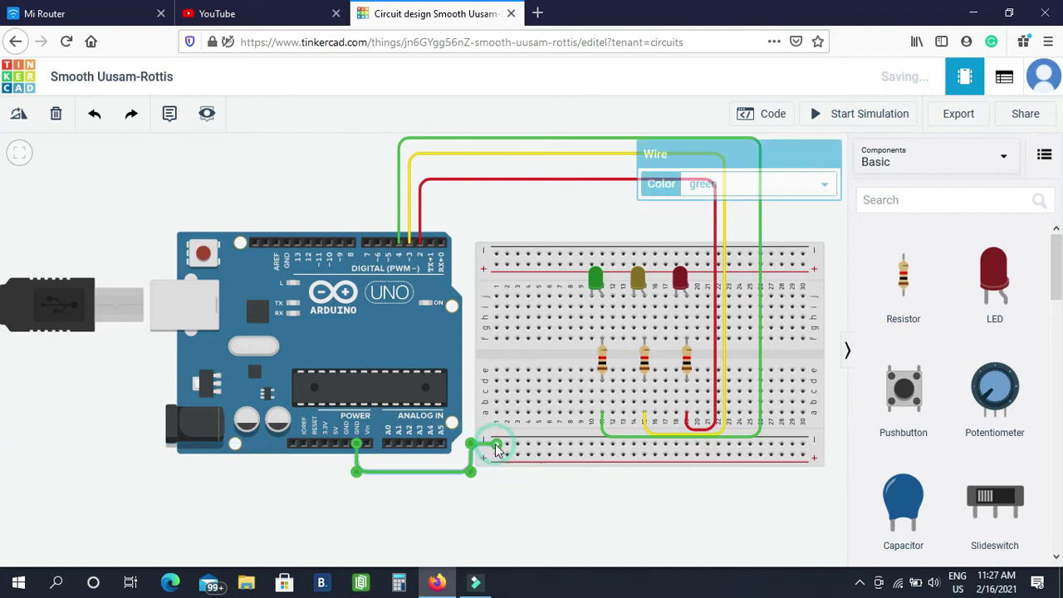
left_click(712, 184)
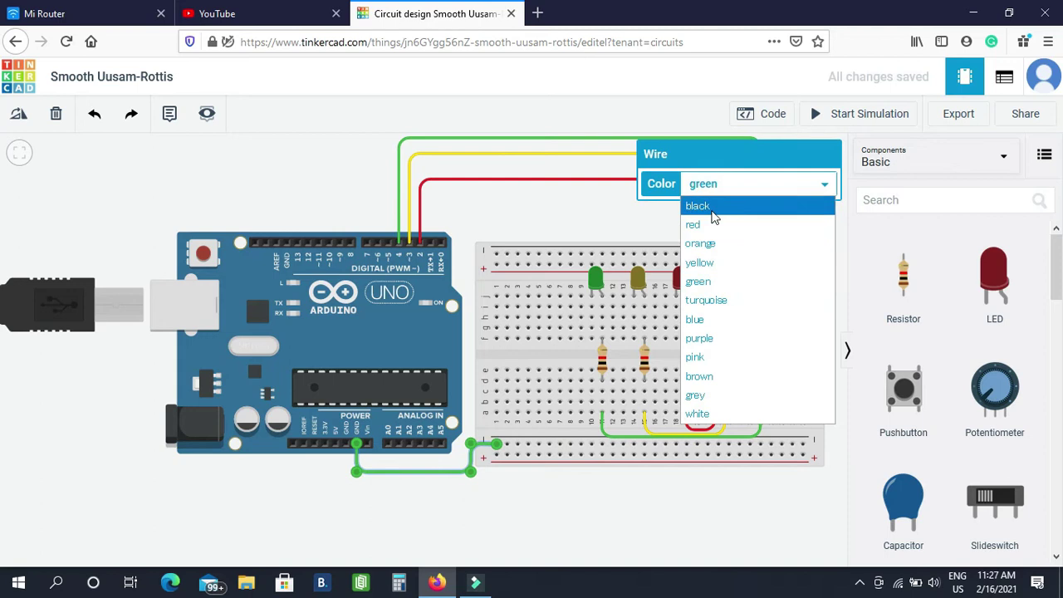
left_click(698, 206)
left_click(689, 507)
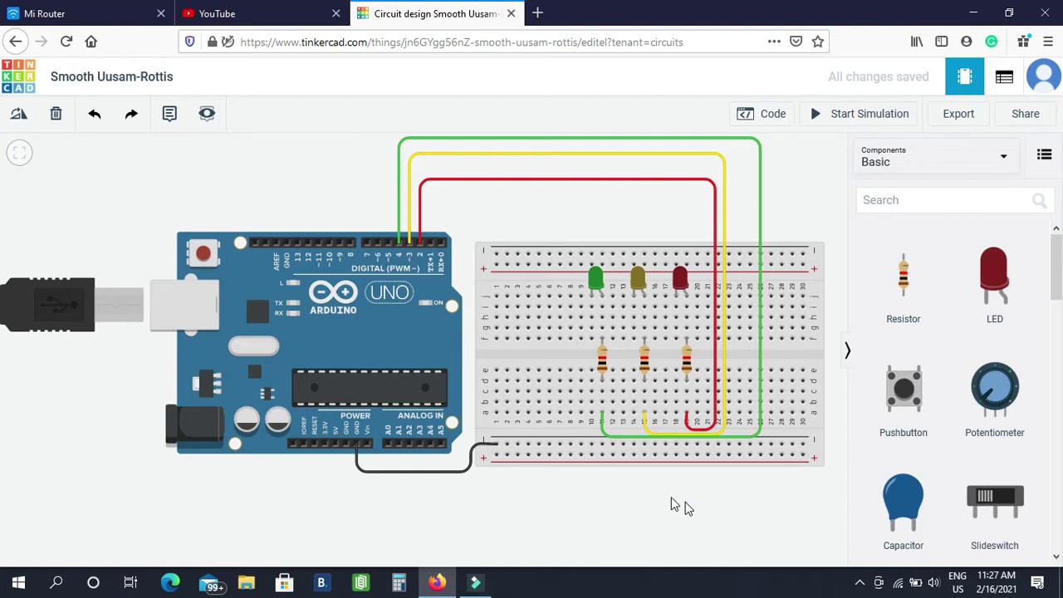
Connect row f of column 10, below the green LED, to the lower negative rail with a black wire
left_click(592, 299)
left_click(592, 446)
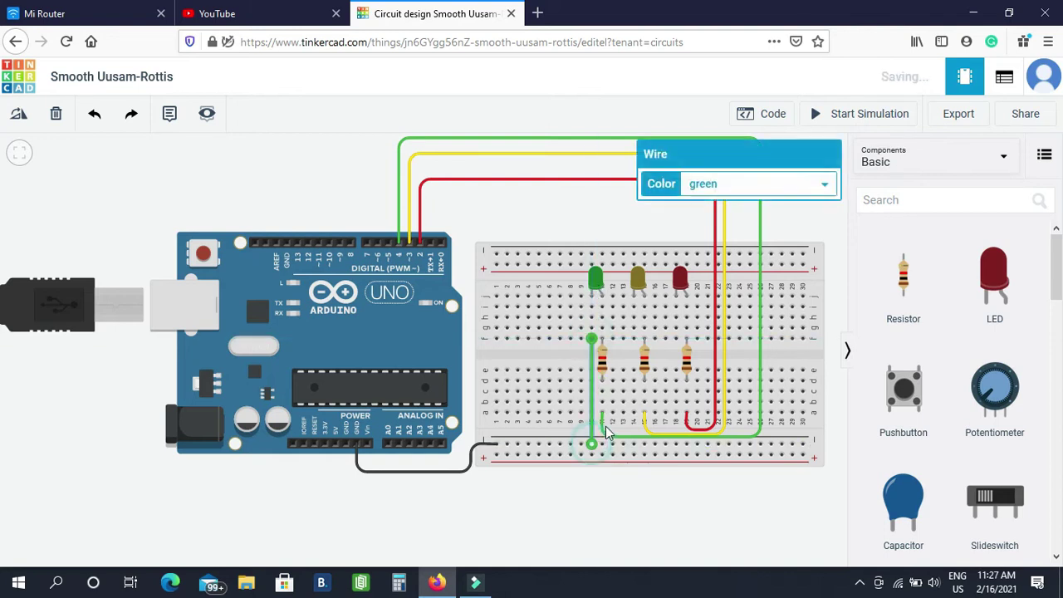
left_click(734, 184)
left_click(716, 206)
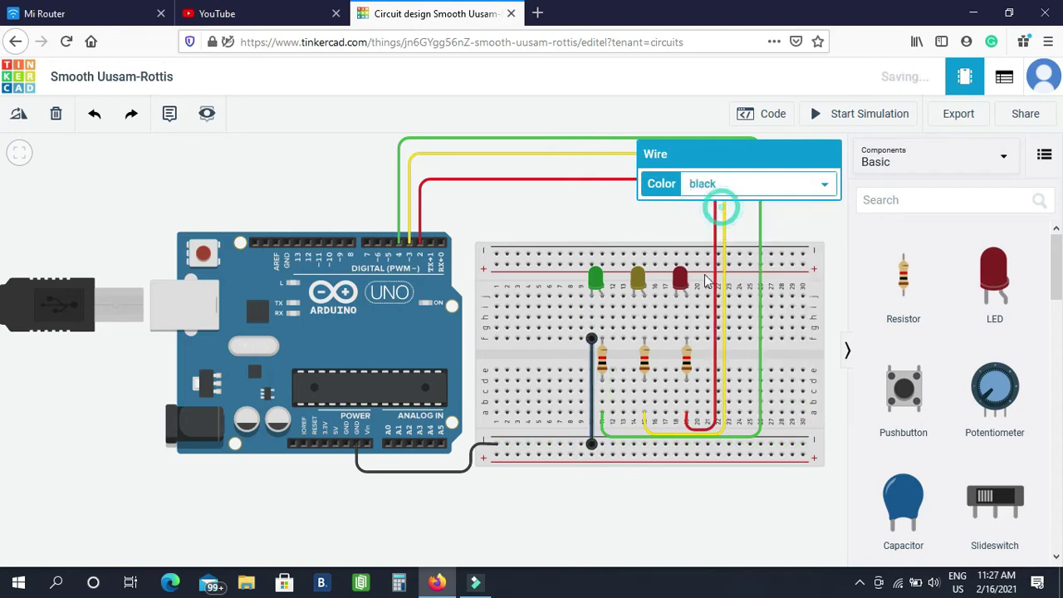
Connect row f of column 14, below the yellow LED, to the lower negative rail with a black wire
left_click(634, 341)
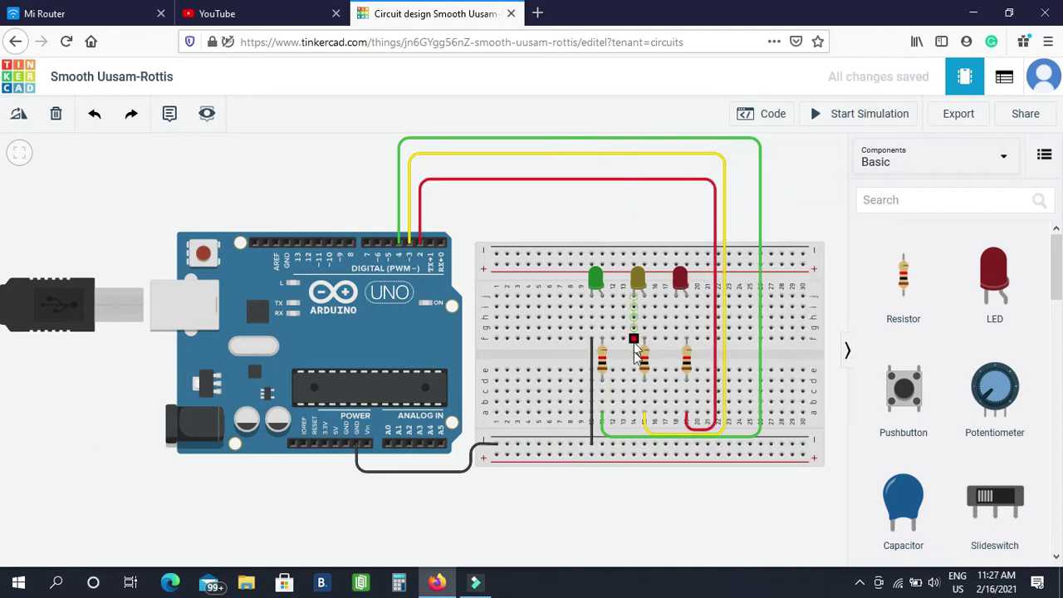
left_click(635, 446)
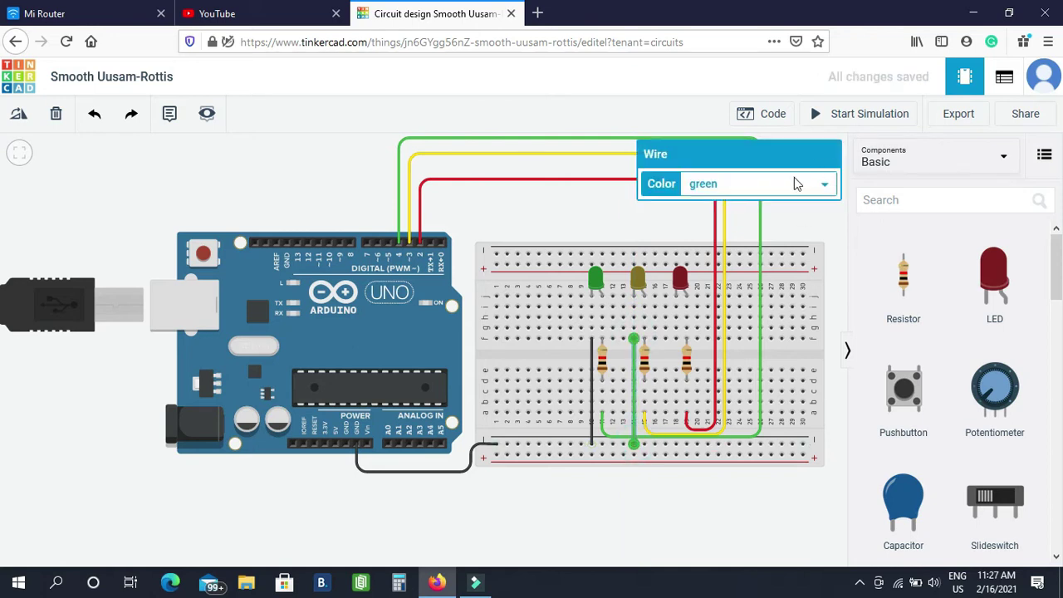
left_click(796, 183)
left_click(741, 207)
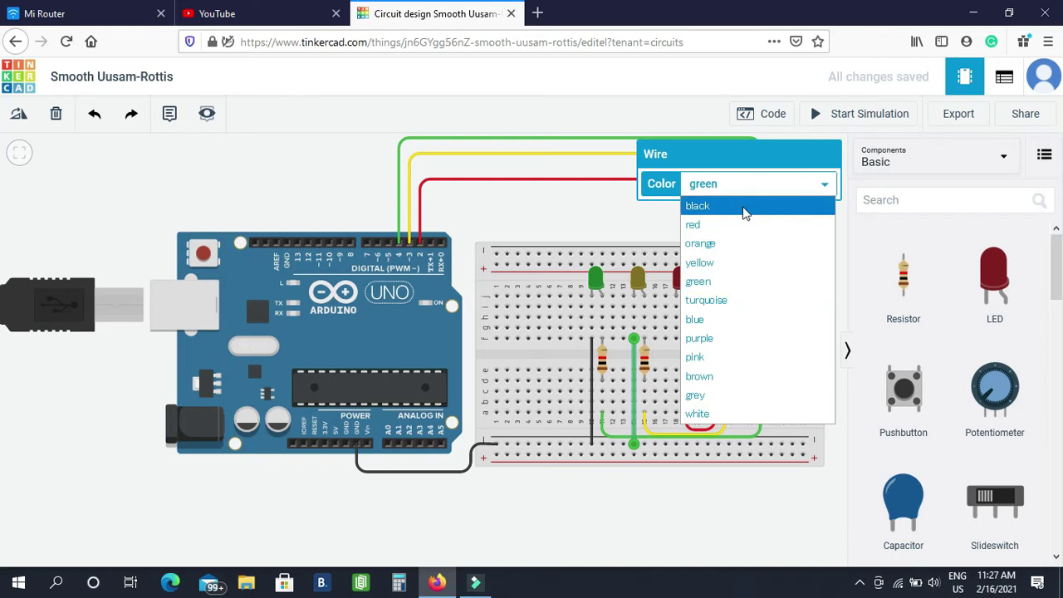
left_click(717, 510)
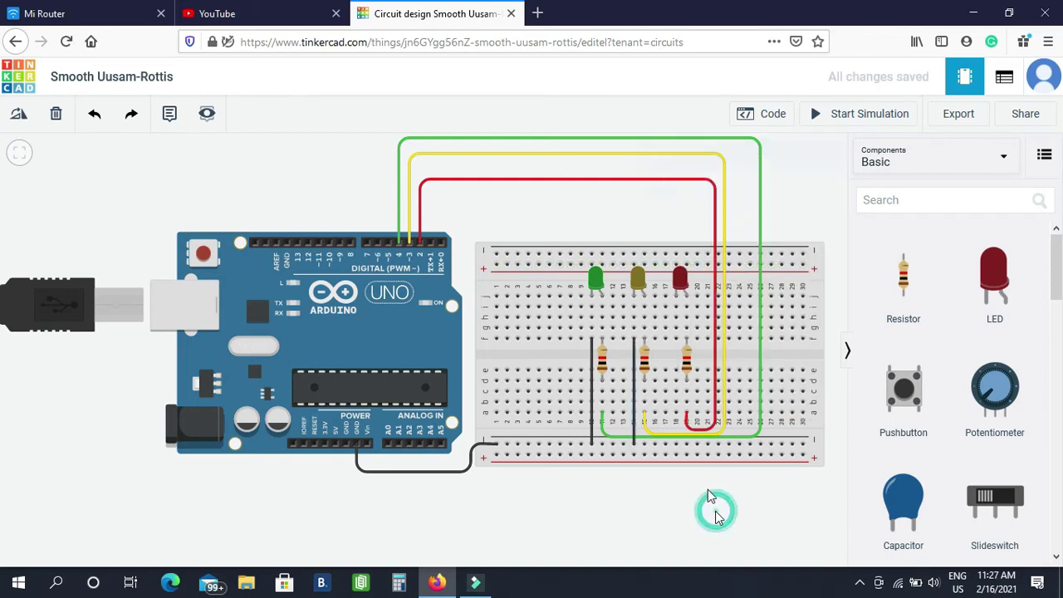
Connect row g of column 18, below the red LED, to the lower negative rail with a black wire
left_click(677, 329)
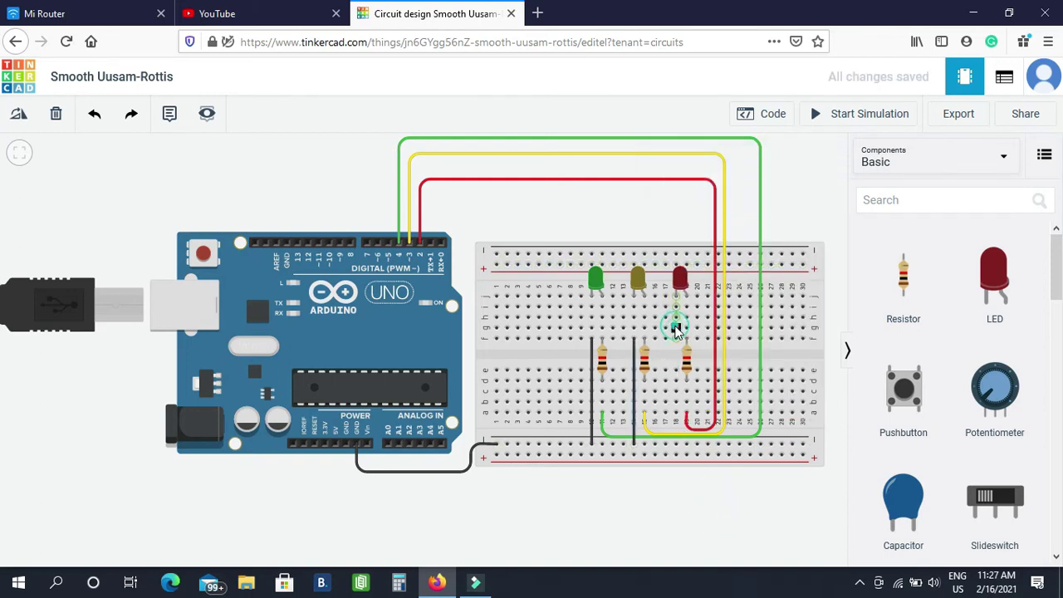
left_click(677, 446)
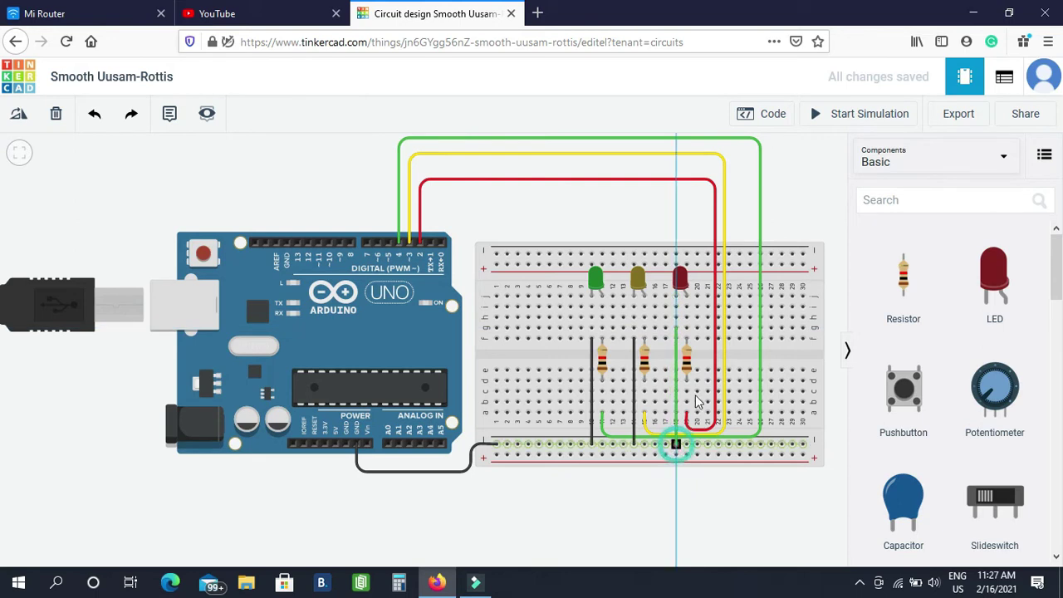
left_click(739, 186)
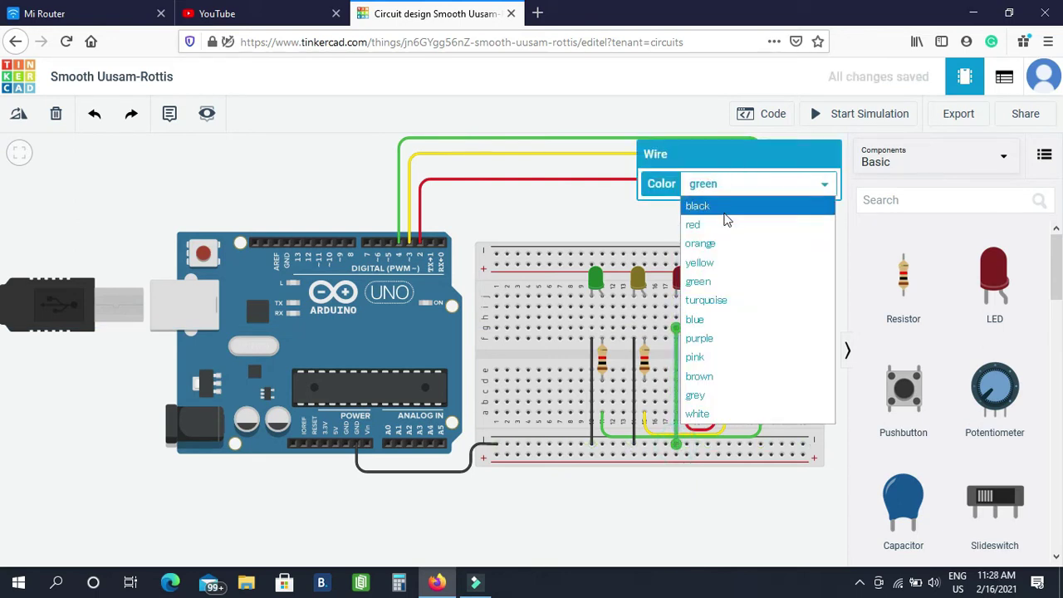
left_click(726, 208)
left_click(704, 499)
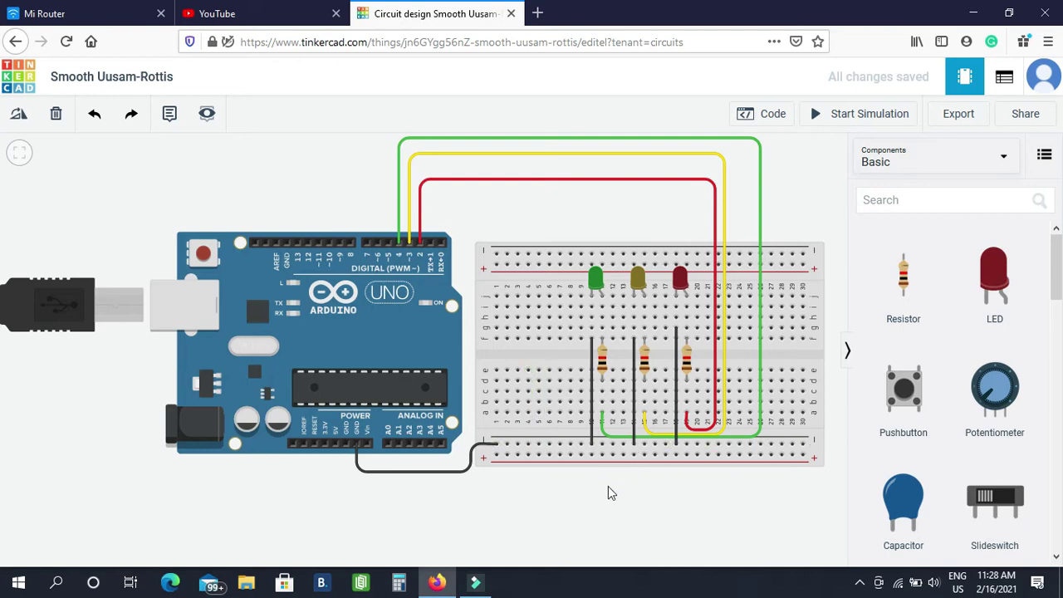
left_click(726, 486)
left_click(634, 444)
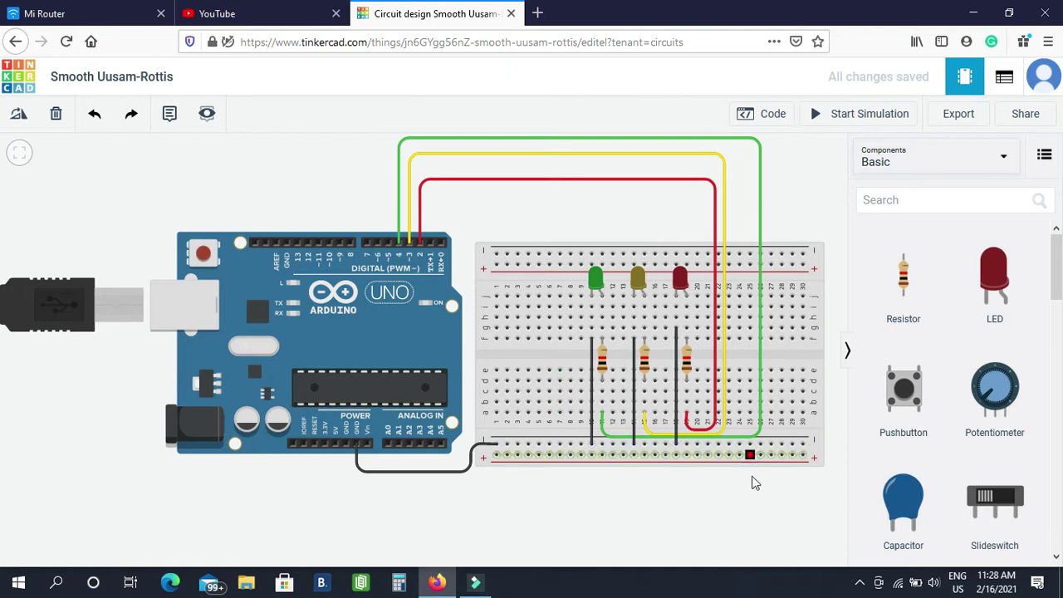
left_click(699, 505)
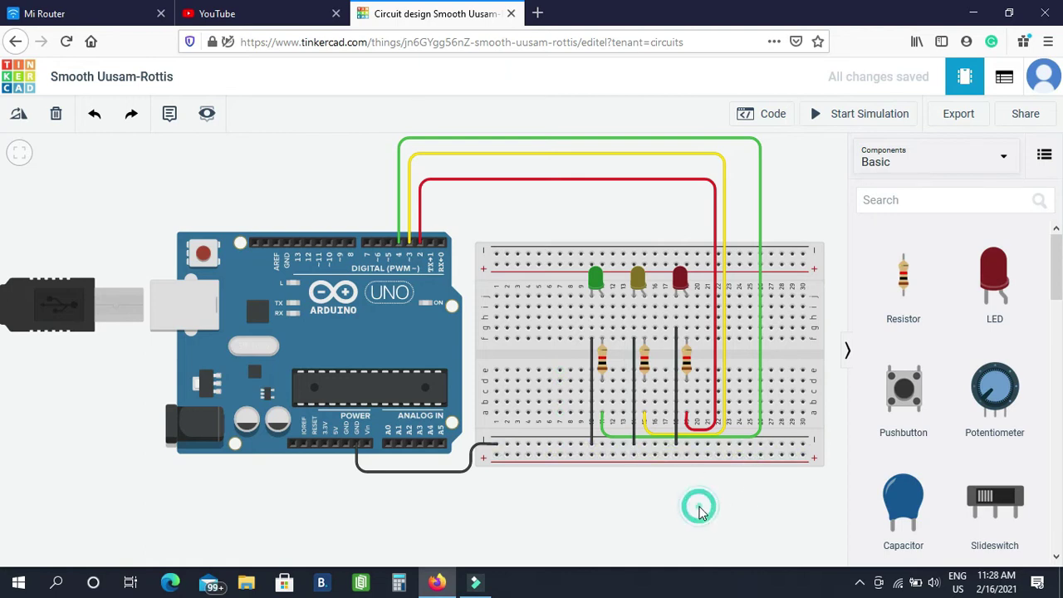
Open the Arduino's code editor and switch it from Blocks to Text, accepting the loss of the blocks
left_click(766, 115)
left_click(701, 151)
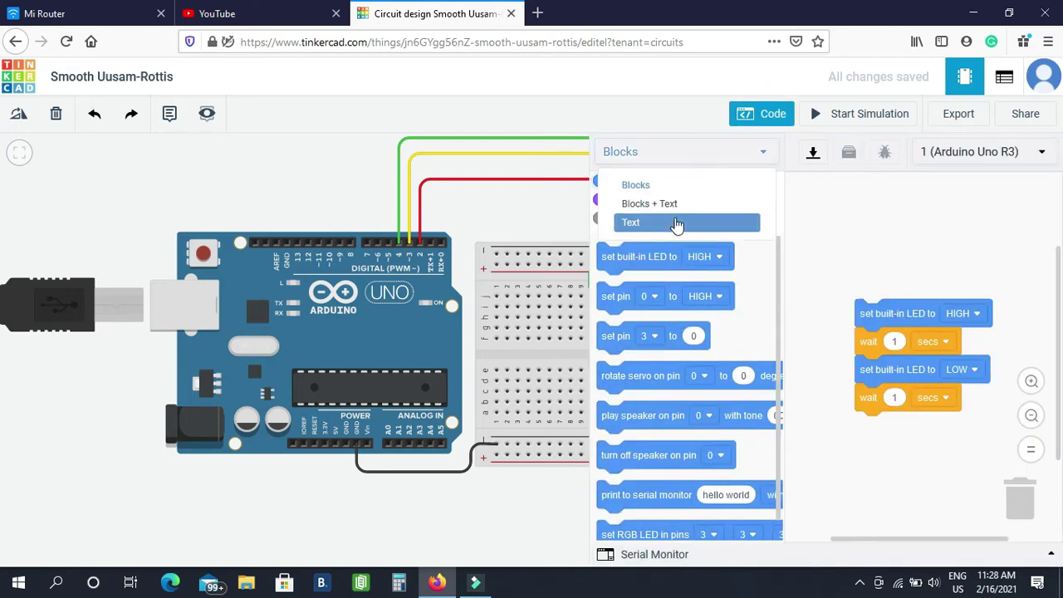
left_click(669, 224)
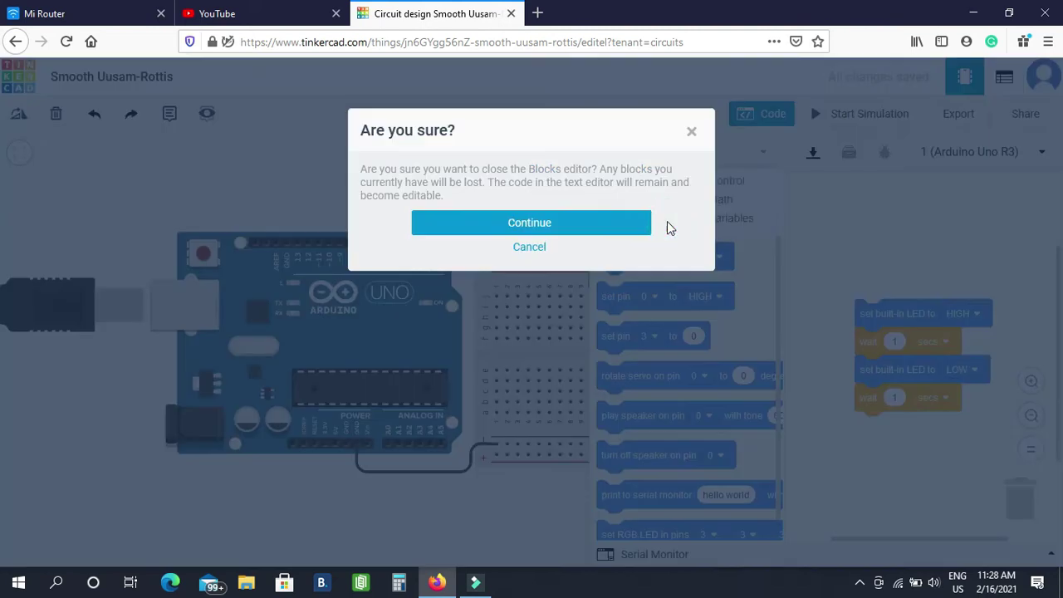
left_click(585, 223)
left_click(740, 305)
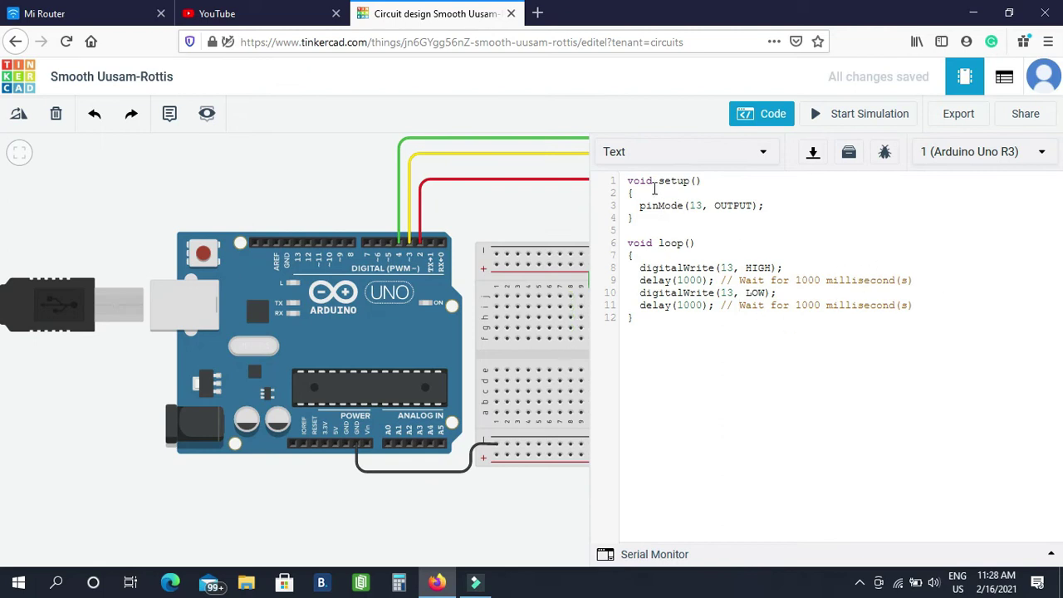
Declare the pin variables int red = 2, int yellow = 3 and int green = 4 above void setup()
left_click(629, 180)
key("Return")
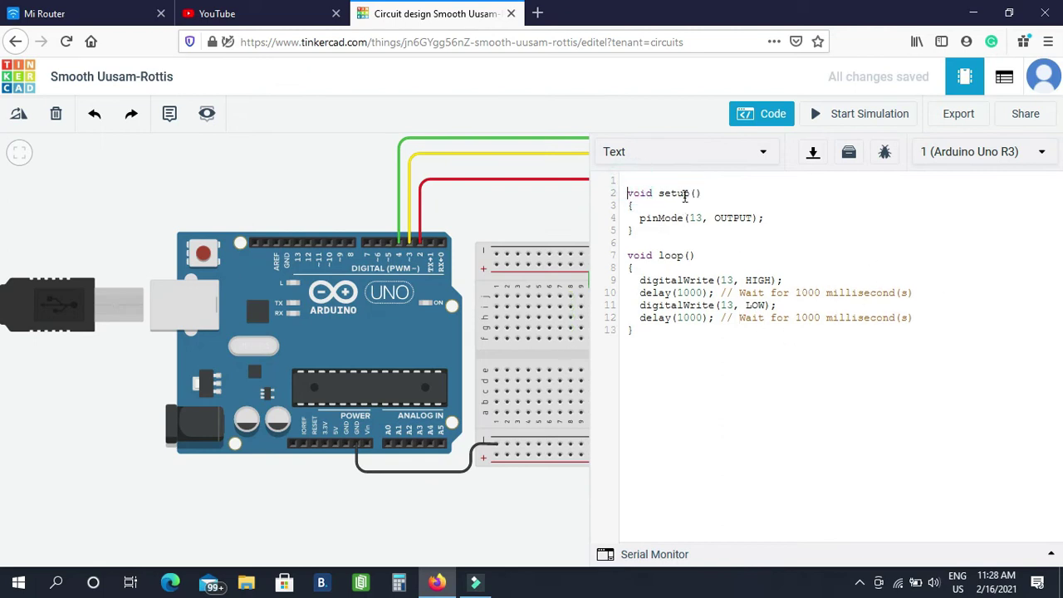
type("int red=")
type("2;")
key("Return")
type("int ")
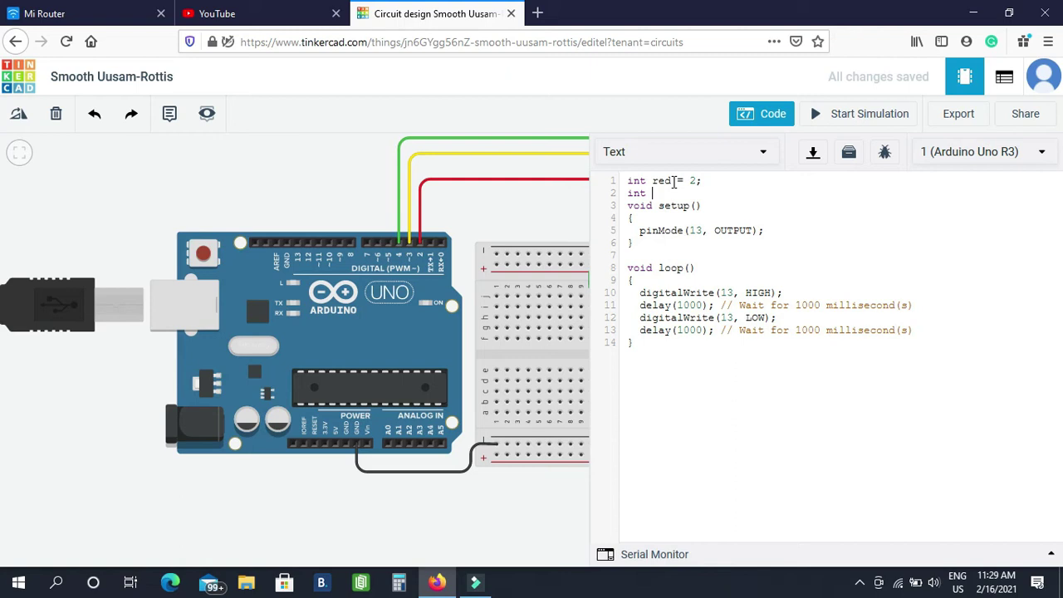
type("yellow = 3;")
key("Return")
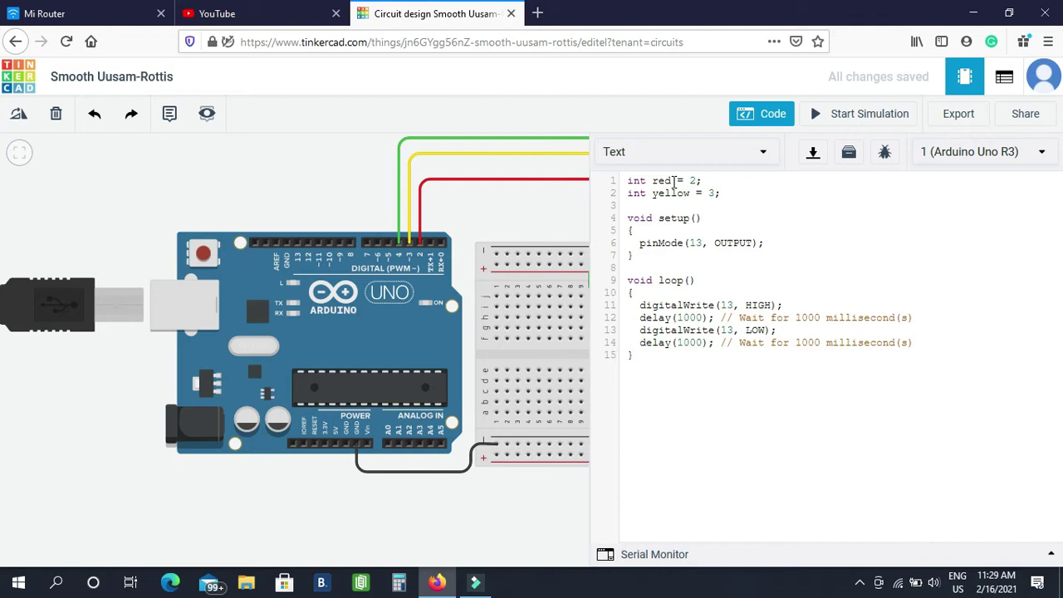
type("int ")
type("er")
type("ree")
Replace pin 13 with red in setup's pinMode line and add pinmode(yellow, OUTPUT); below it
key("BackSpace")
key("BackSpace")
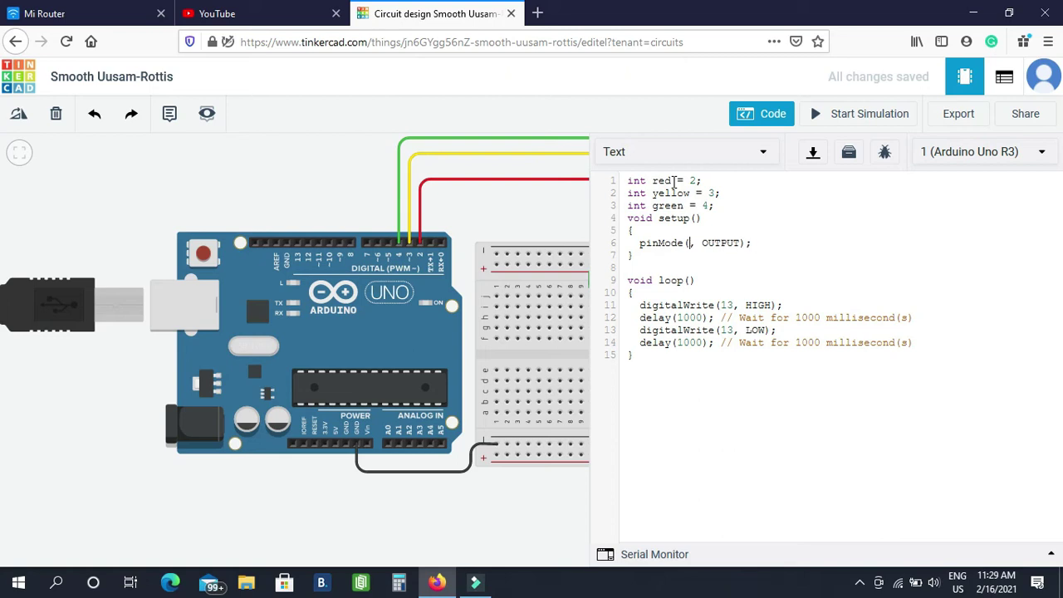
type("red")
key("Left")
key("Return")
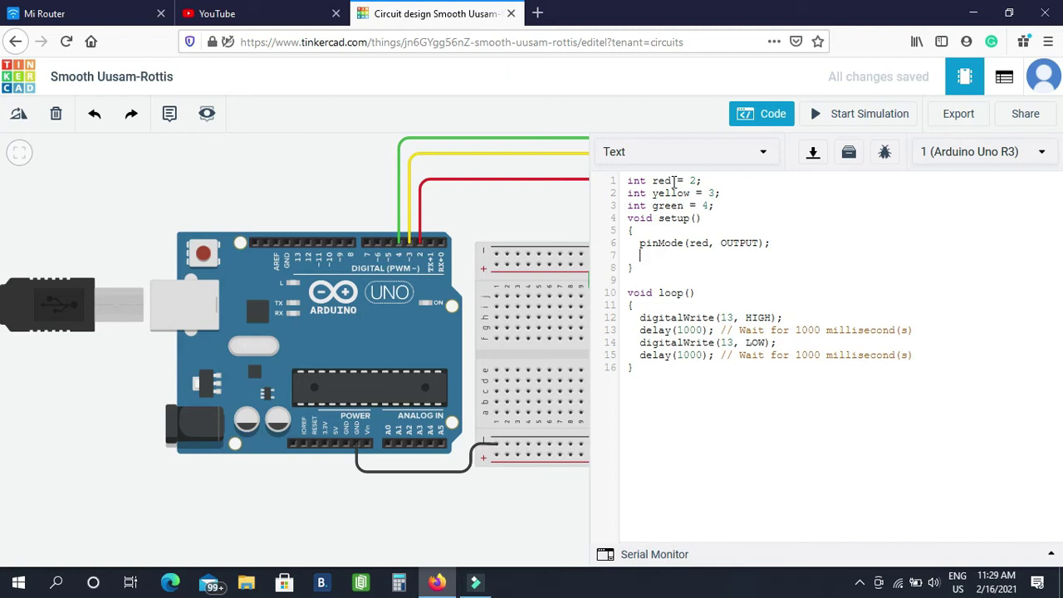
type("pinmode(yellow, OUTPUT")
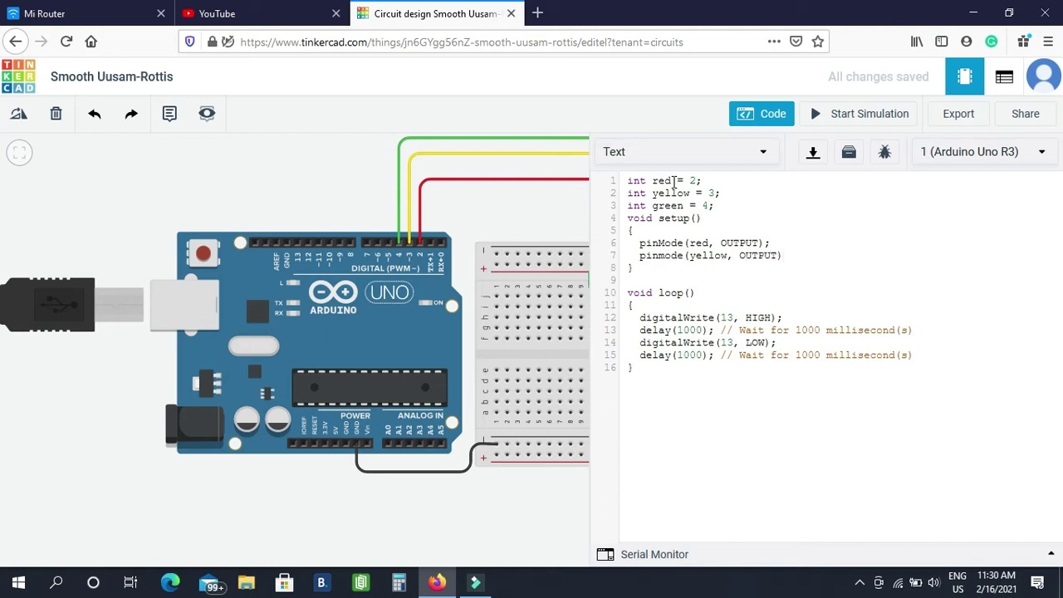
type(");")
Duplicate the yellow pinmode line directly below it in setup and change the copy's pin to green
left_click_drag(791, 256, 638, 257)
key("ctrl+c")
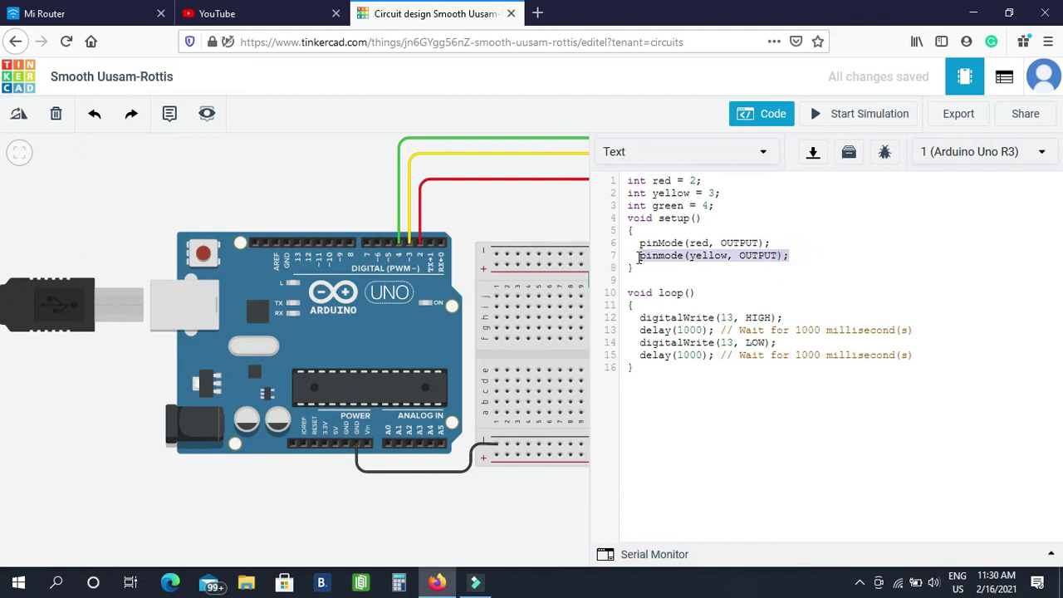
left_click(796, 255)
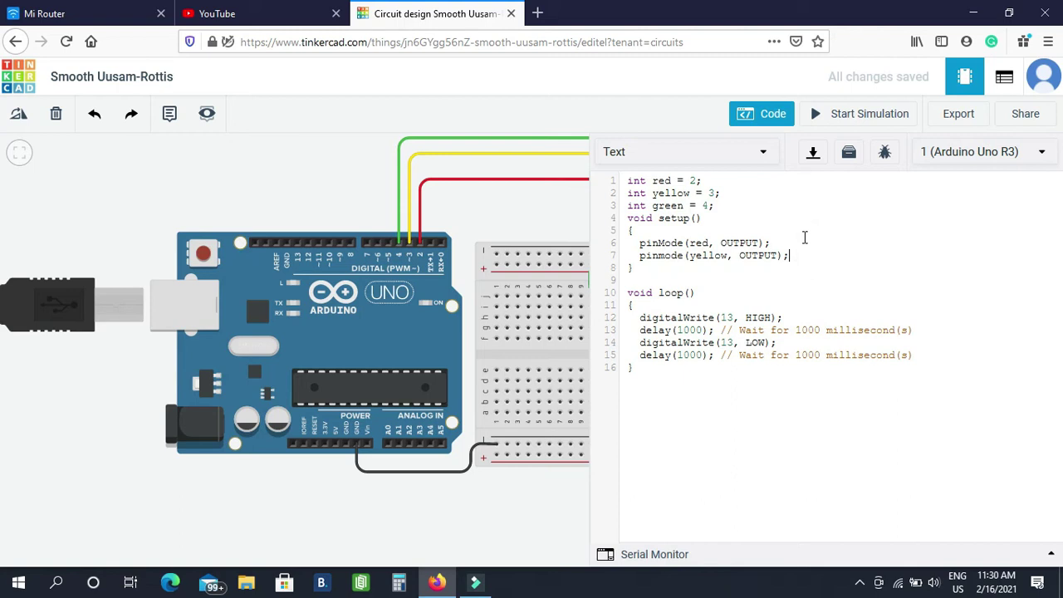
key("Return")
key("ctrl+v")
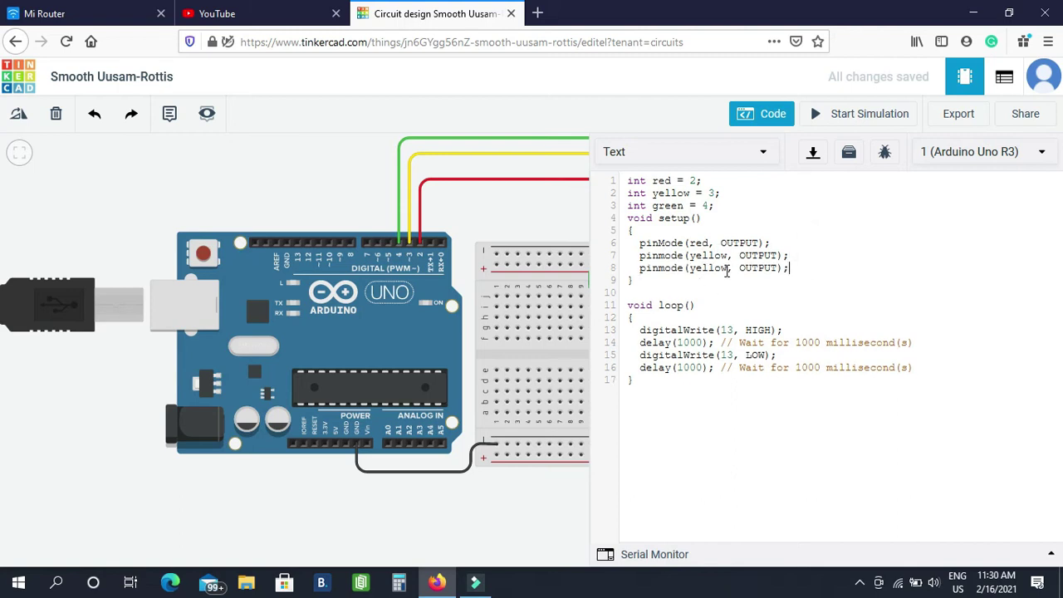
double_click(727, 272)
type("green")
left_click(829, 267)
left_click(711, 219)
Replace pin 13 with green in the loop's first digitalWrite line, which sets HIGH
left_click(735, 331)
key("BackSpace")
key("BackSpace")
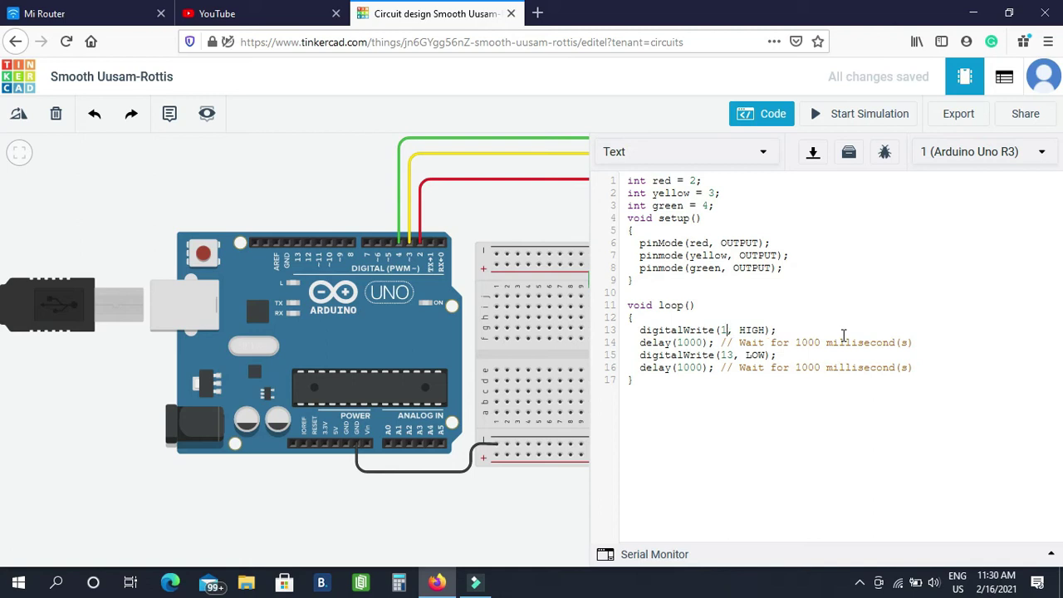
type("green")
left_click_drag(635, 335, 716, 335)
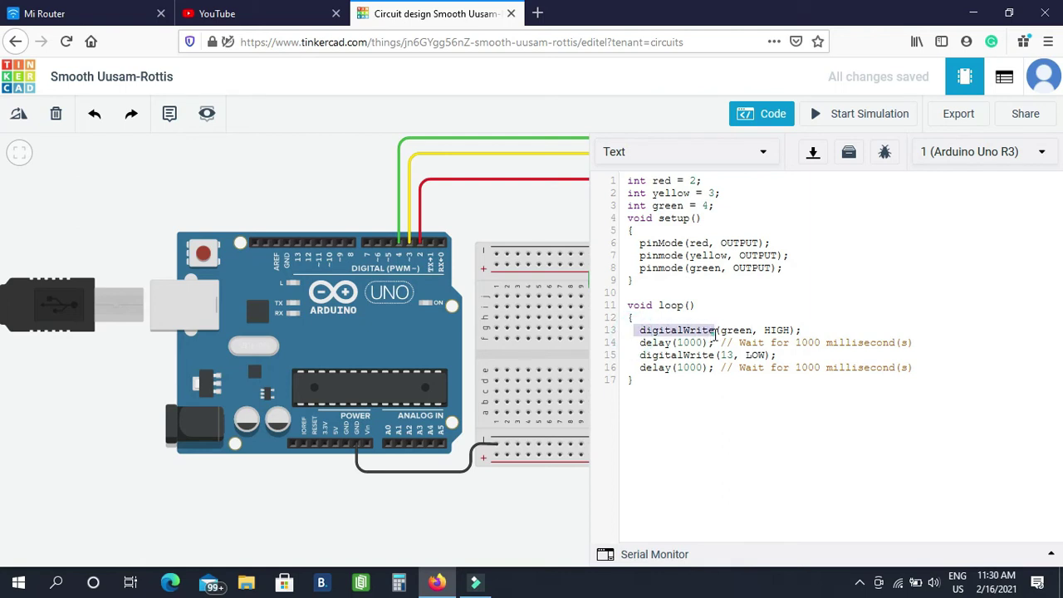
left_click(716, 335)
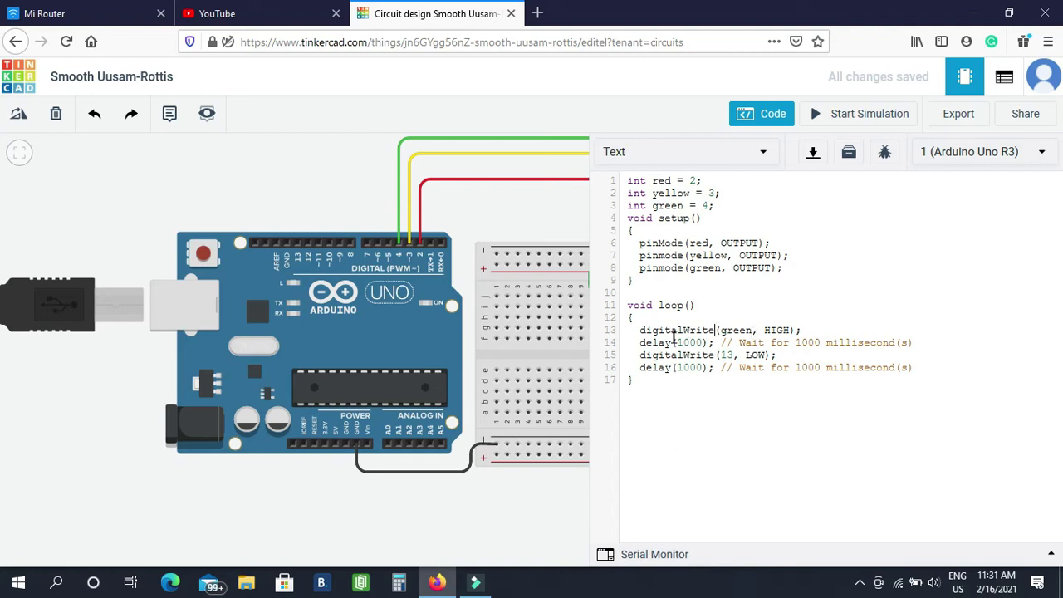
left_click(806, 331)
Set the delay after the green HIGH line to 10000 milliseconds
left_click(683, 343)
left_click_drag(702, 343, 677, 342)
left_click(676, 342)
left_click(682, 343)
type("0")
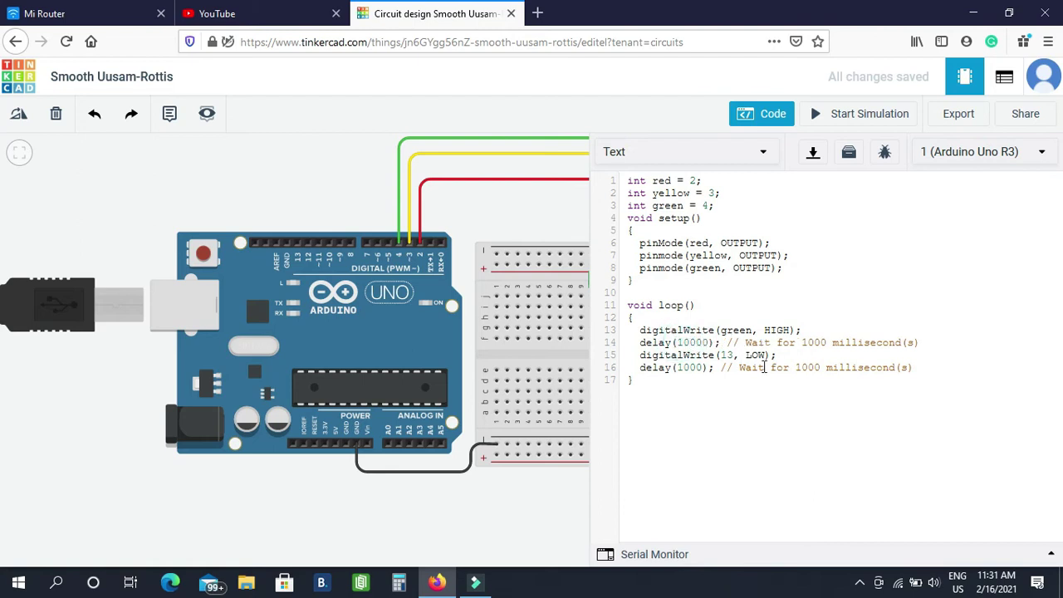
left_click(733, 342)
Replace pin 13 with green in the LOW digitalWrite line and add an empty line below it
double_click(721, 355)
type("green")
left_click(797, 357)
key("Return")
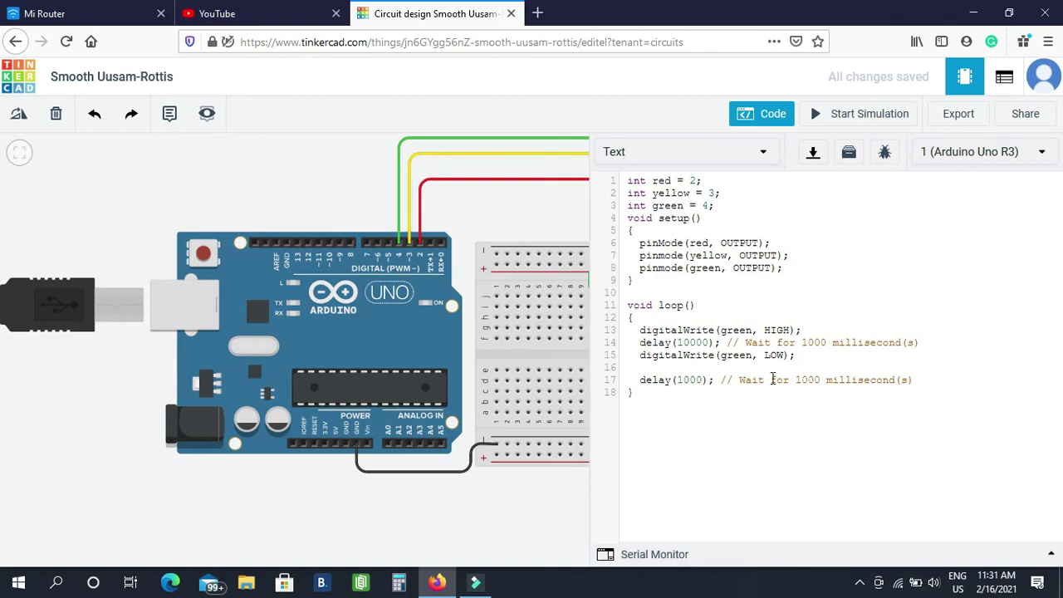
Copy the green HIGH line into the empty line below green LOW and change its pin to yellow
left_click_drag(814, 330, 645, 330)
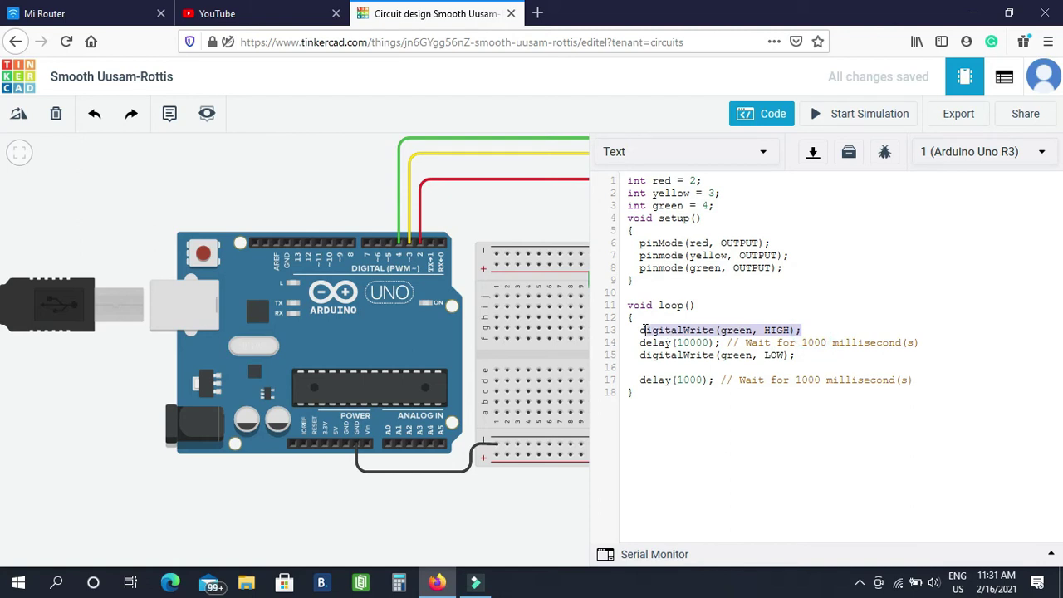
left_click(639, 330)
left_click_drag(640, 330, 804, 328)
key("ctrl+c")
left_click(673, 367)
key("ctrl+v")
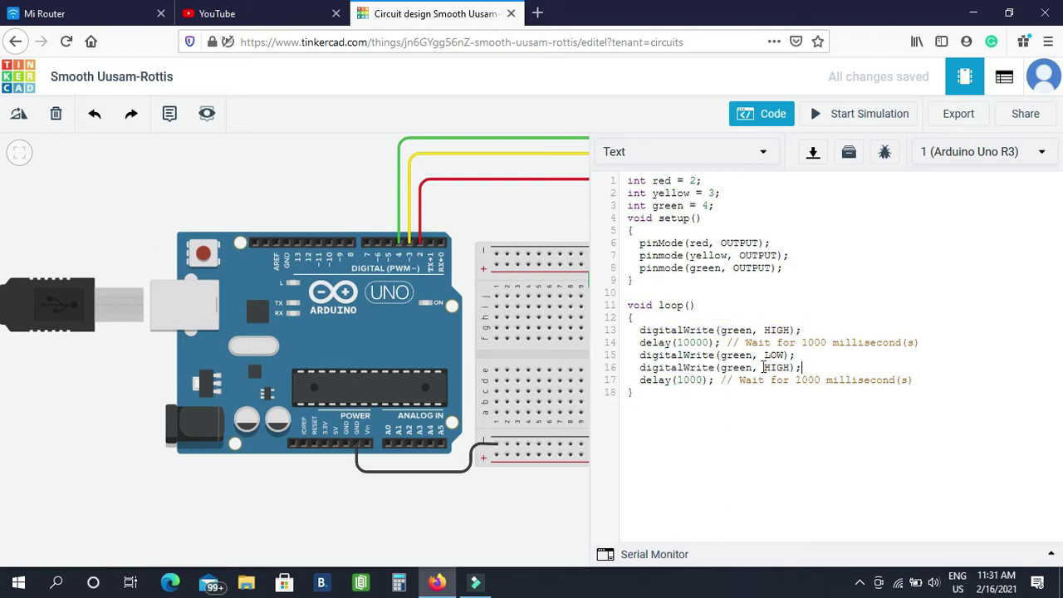
double_click(751, 368)
key("BackSpace")
type("rite(yellow")
Set the delay after the yellow HIGH line to 3000 milliseconds
key("Left")
key("Left")
key("Left")
key("Left")
key("Left")
key("Left")
key("Left")
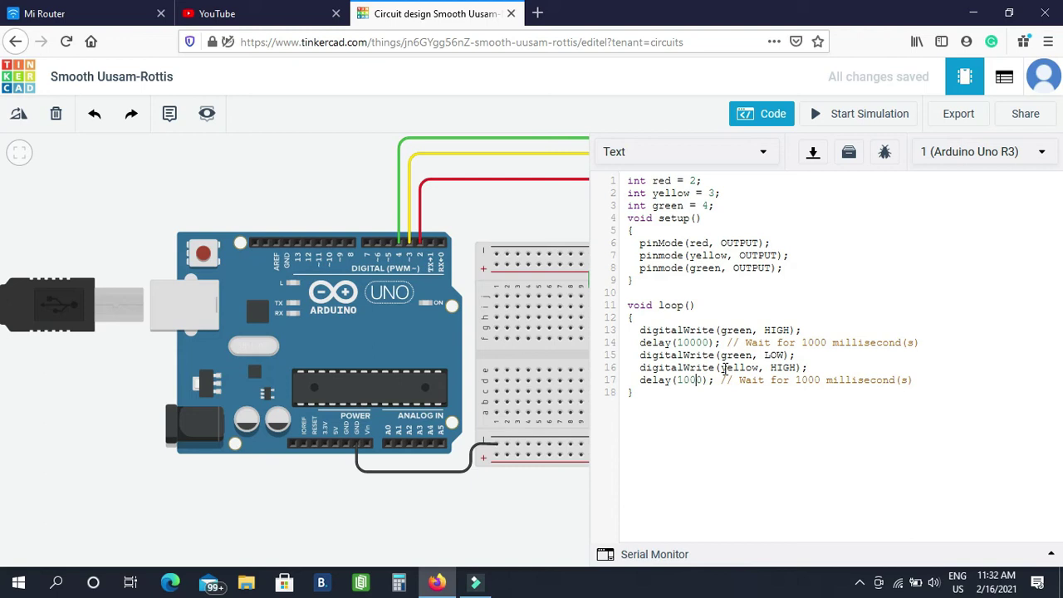
key("BackSpace")
key("BackSpace")
key("BackSpace")
type("3")
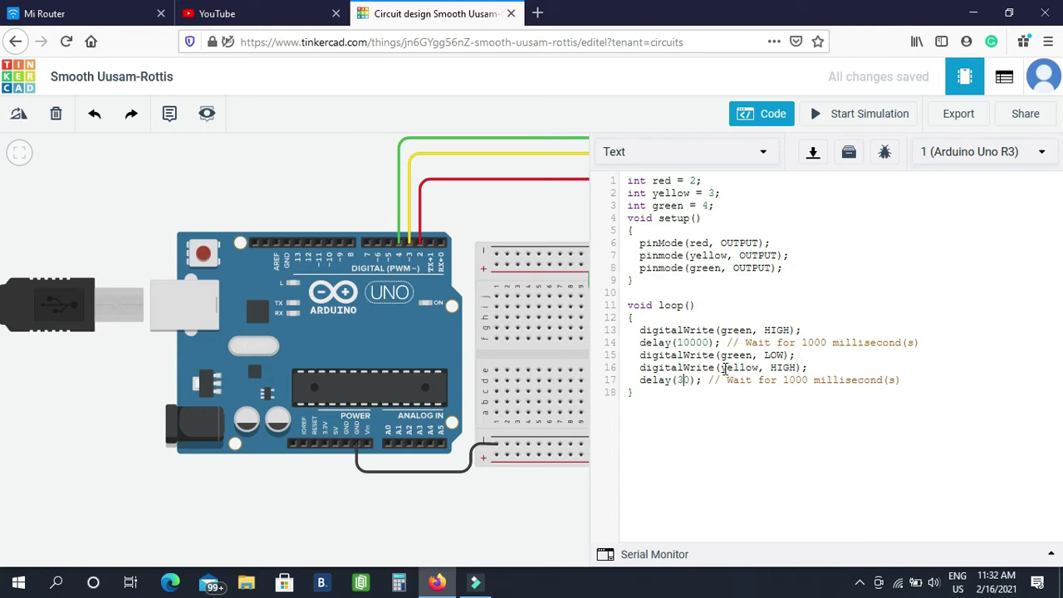
type("00")
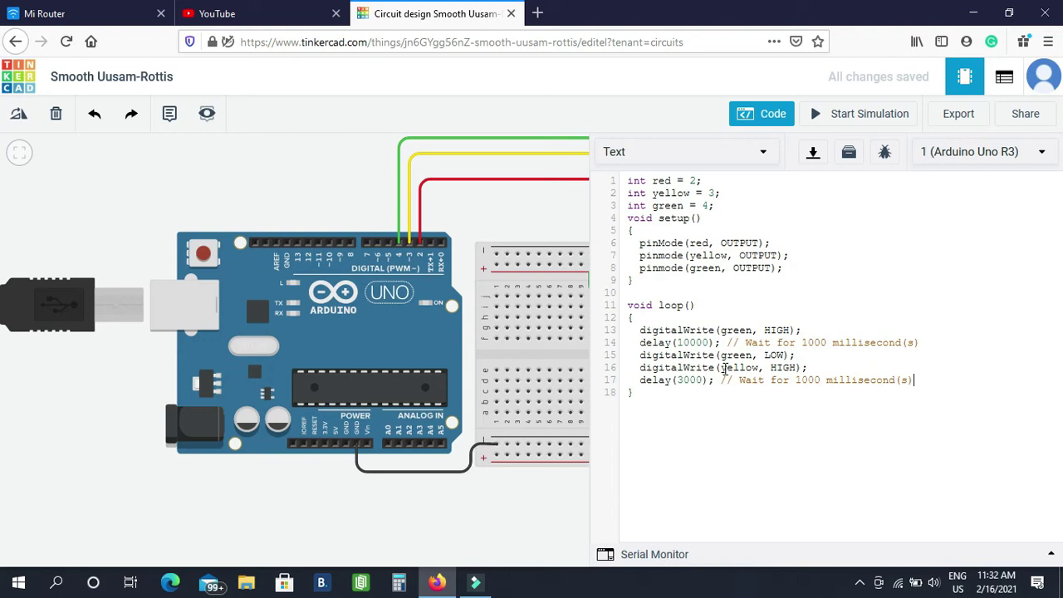
key("Left")
key("Left")
key("Left")
key("Left")
key("Left")
key("Left")
key("Left")
key("Left")
key("Left")
key("Left")
key("Left")
key("Left")
key("Right")
key("Right")
key("Right")
key("Right")
key("Right")
key("Right")
key("Right")
key("Right")
key("Right")
key("Right")
key("Right")
key("Right")
key("Right")
key("Left")
key("Left")
key("Left")
key("Left")
key("Left")
key("Left")
key("Left")
key("Left")
key("Left")
key("Left")
key("Left")
key("Left")
Copy the yellow HIGH line below the 3000 ms delay and change the copy to LOW
left_click_drag(807, 368, 643, 374)
key("ctrl+c")
left_click(660, 393)
key("ctrl+v")
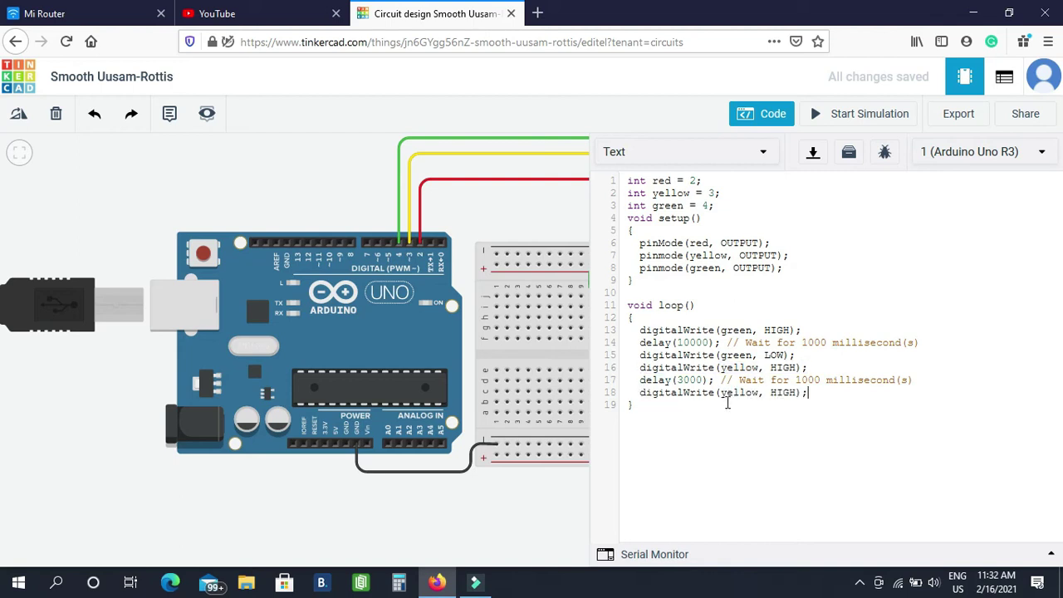
left_click(789, 394)
left_click_drag(789, 393, 772, 395)
type("LOW")
left_click(824, 390)
Add digitalWrite(red, HIGH); below the yellow LOW line by pasting a copied digitalWrite line and changing its pin to red
left_click(802, 330)
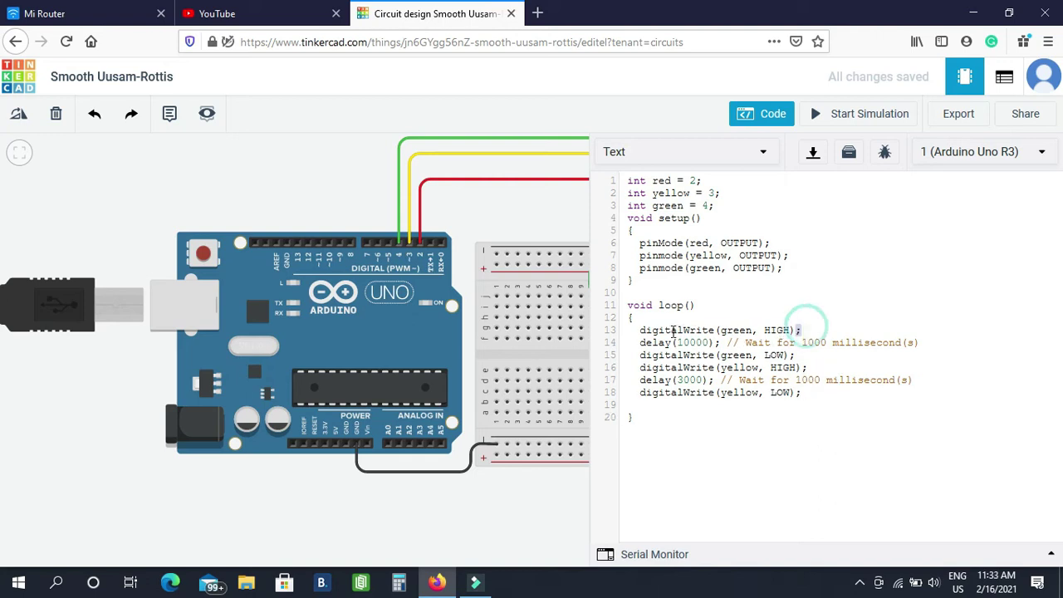
left_click_drag(672, 330, 639, 331)
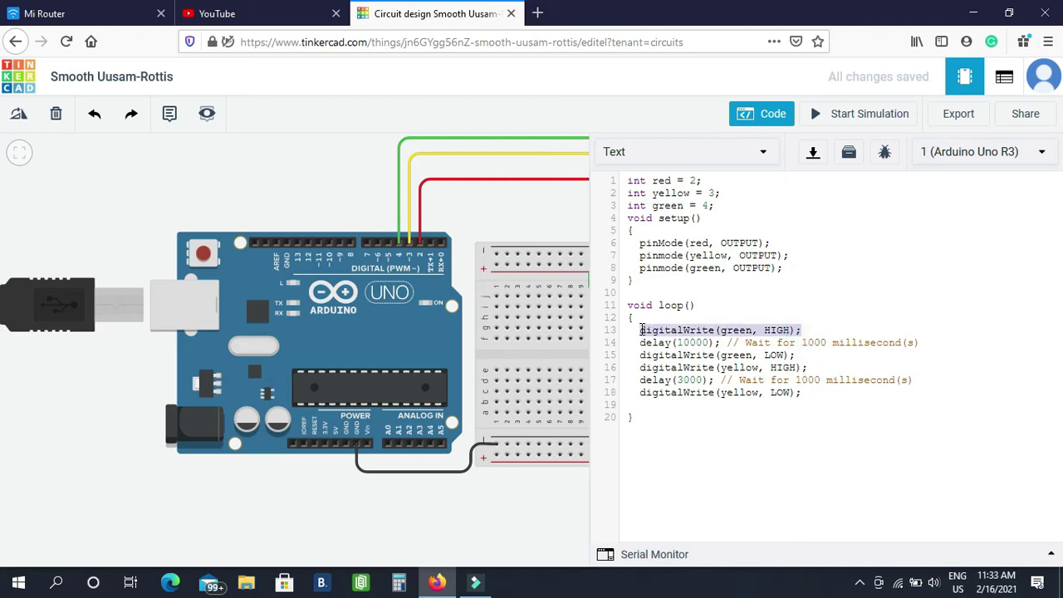
left_click(806, 397)
key("ctrl+v")
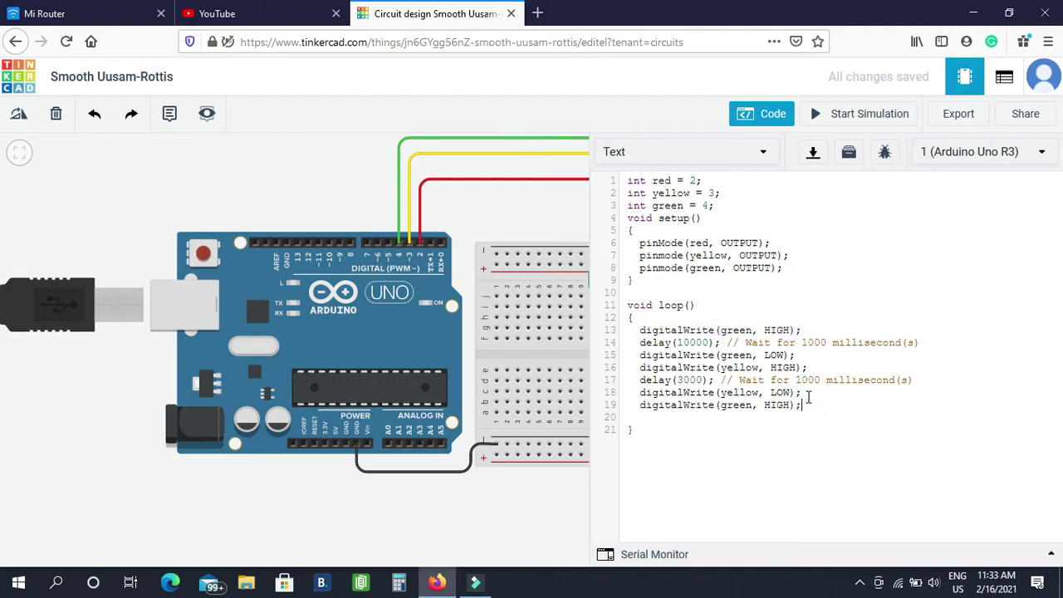
left_click(745, 406)
double_click(745, 406)
type("redf")
key("BackSpace")
Add delay(10000); on the line below digitalWrite(red, HIGH);
left_click(796, 419)
type("delay")
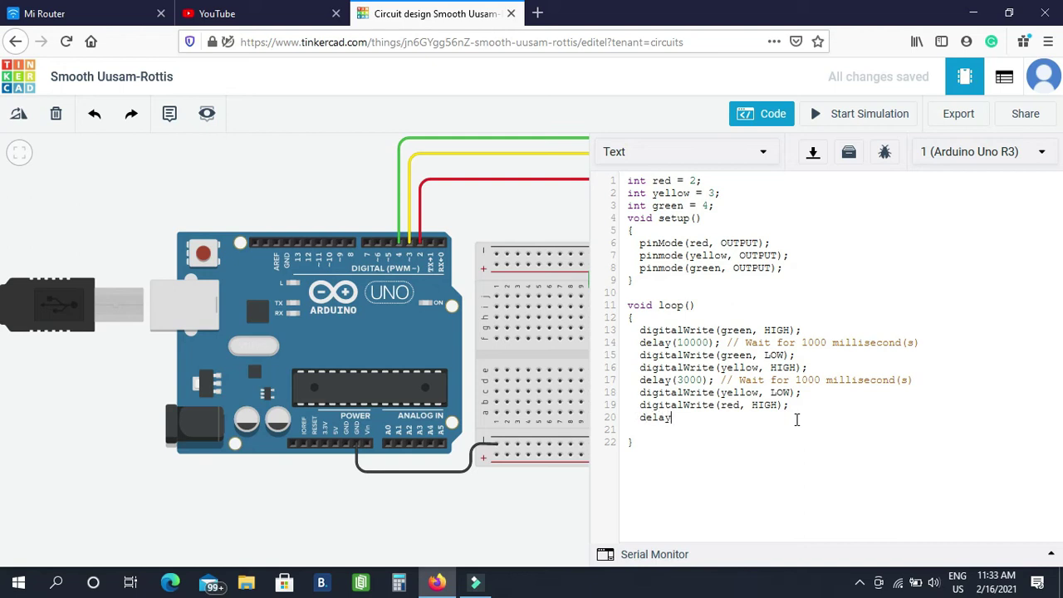
type("(10000")
left_click_drag(711, 418, 677, 417)
left_click(737, 420)
type(";")
left_click(734, 422)
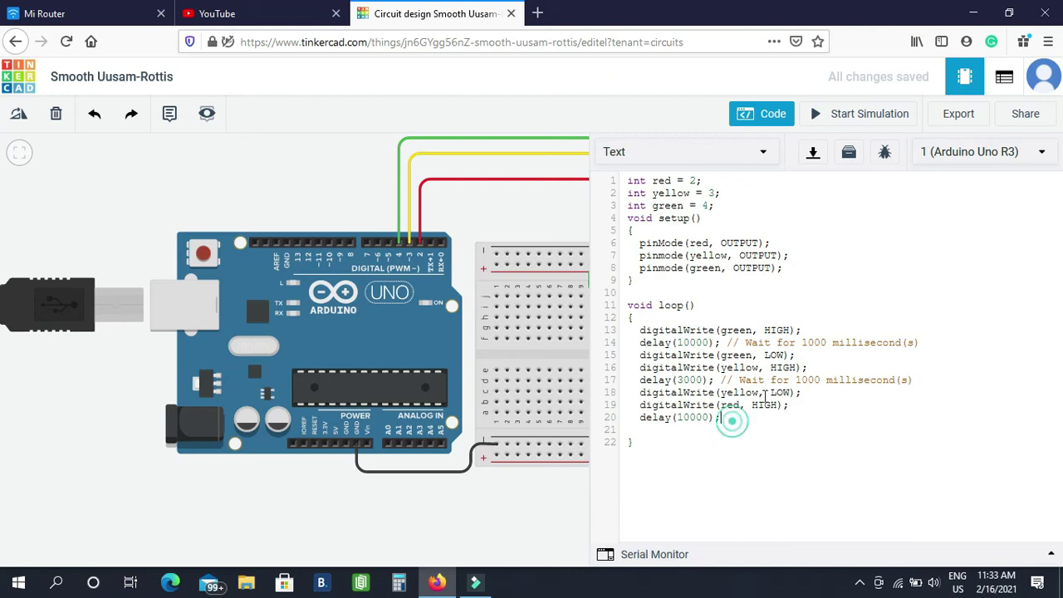
Hide the code editor and try to start the simulation to test the program
left_click(763, 118)
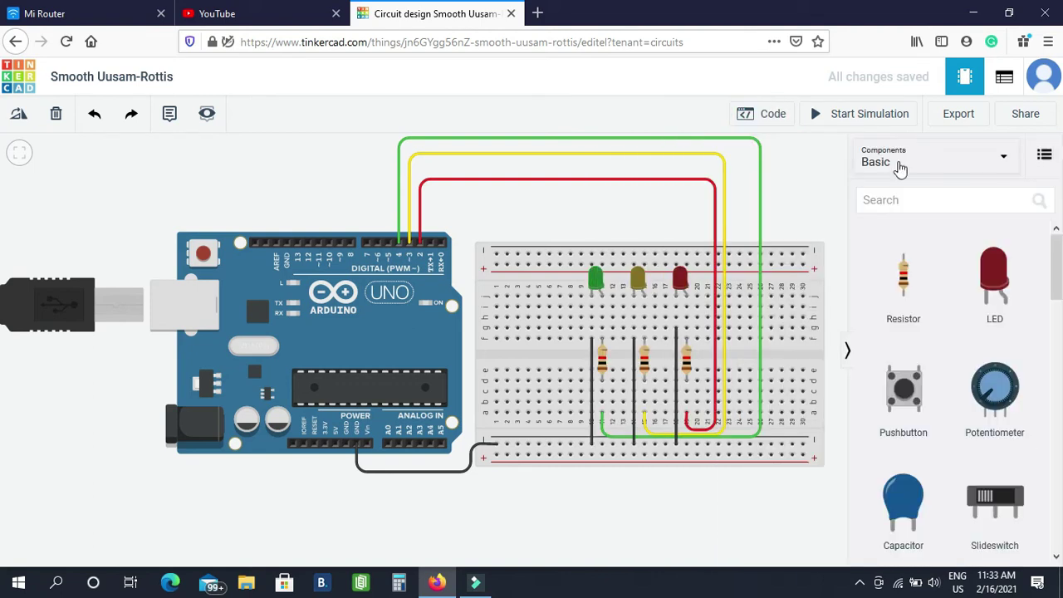
left_click(859, 123)
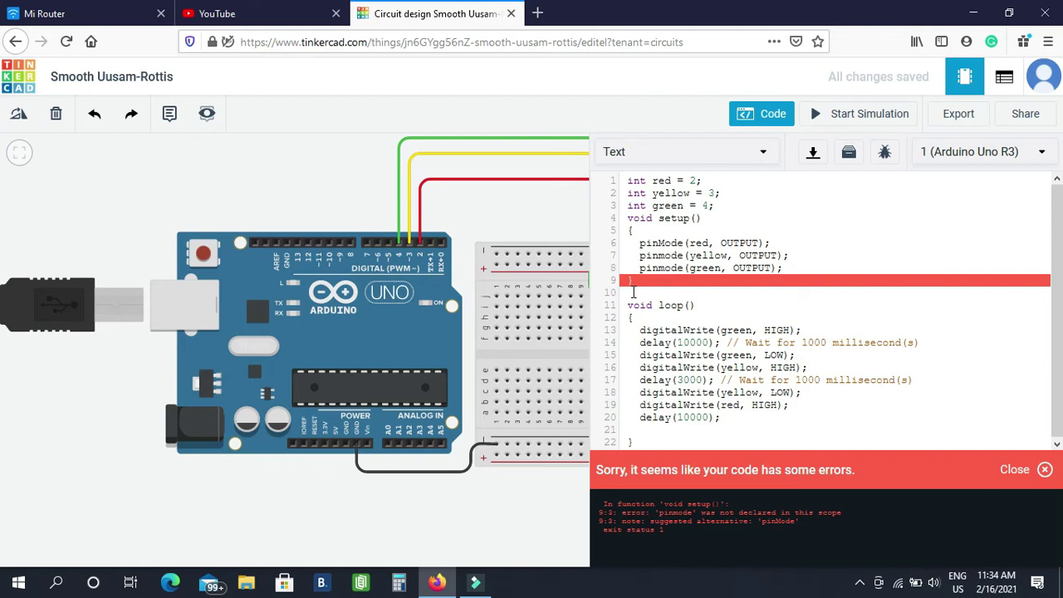
left_click(715, 206)
Correct pinmode to pinMode in the yellow and green lines of setup
left_click(793, 269)
key("BackSpace")
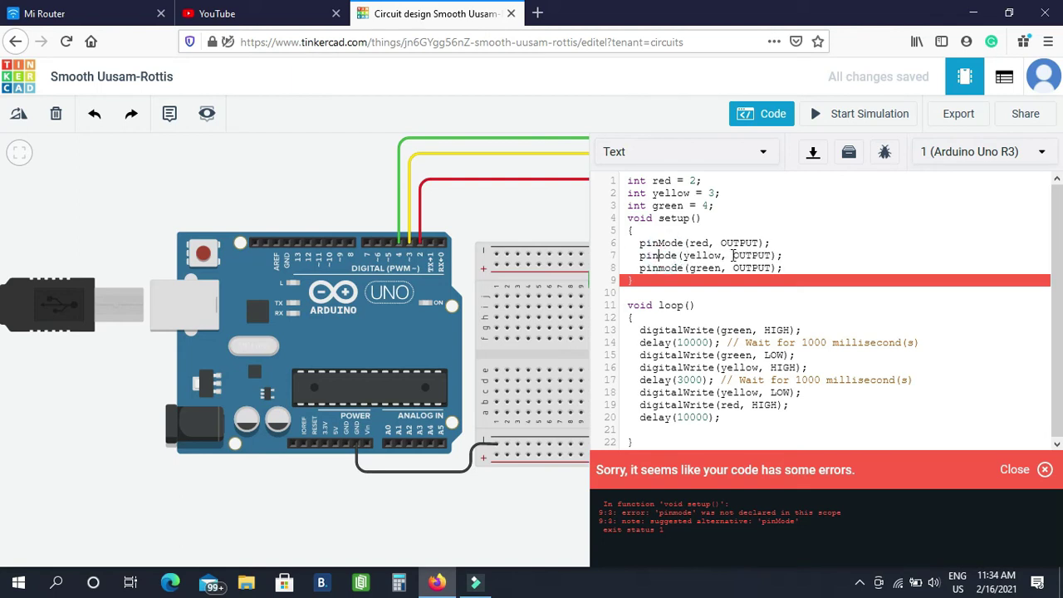
type("M")
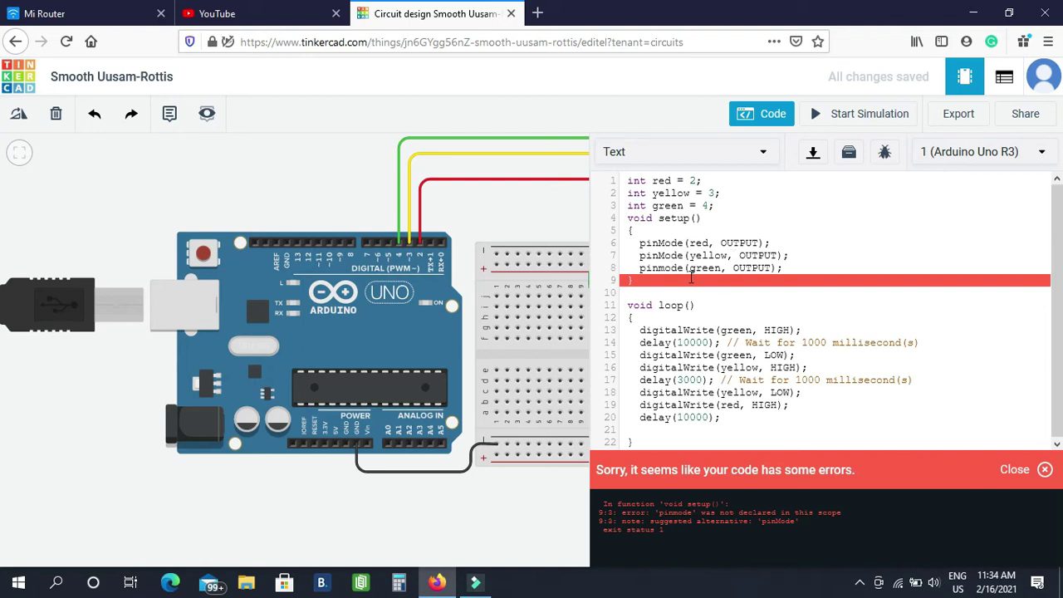
left_click(665, 267)
key("BackSpace")
type("M")
Run the simulation with the code editor hidden to watch the LEDs, and stop it
left_click(839, 121)
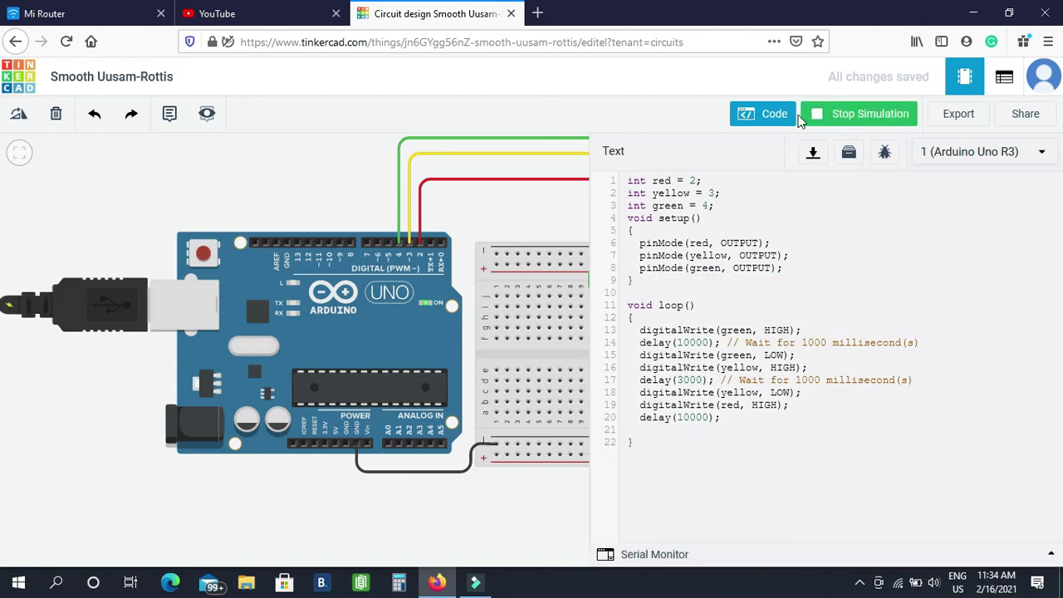
left_click(781, 123)
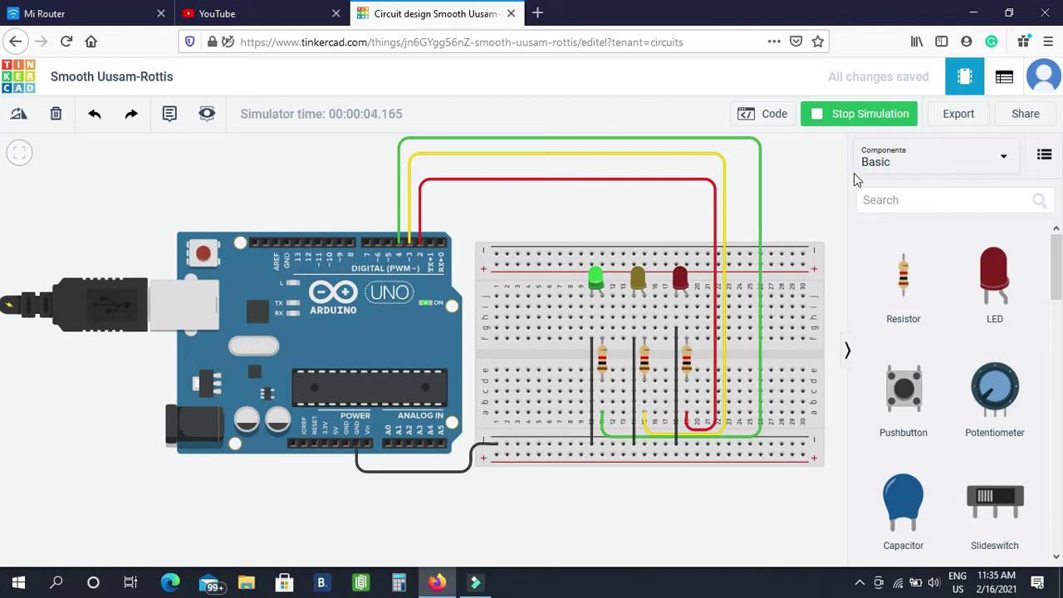
left_click(868, 120)
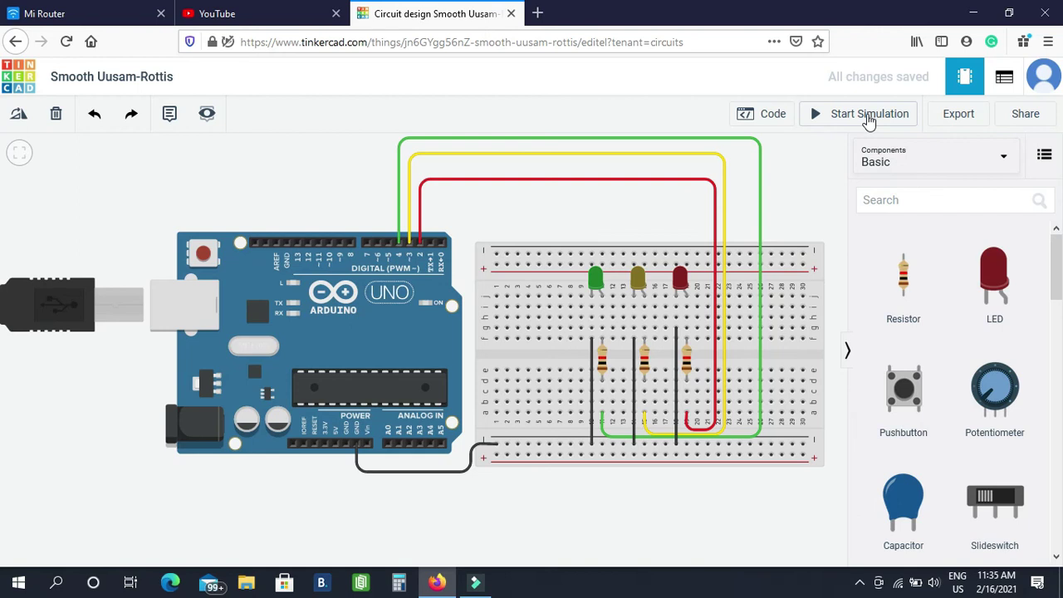
Run the simulation again through the green, yellow and red phases, then stop it and reopen the code editor
left_click(868, 121)
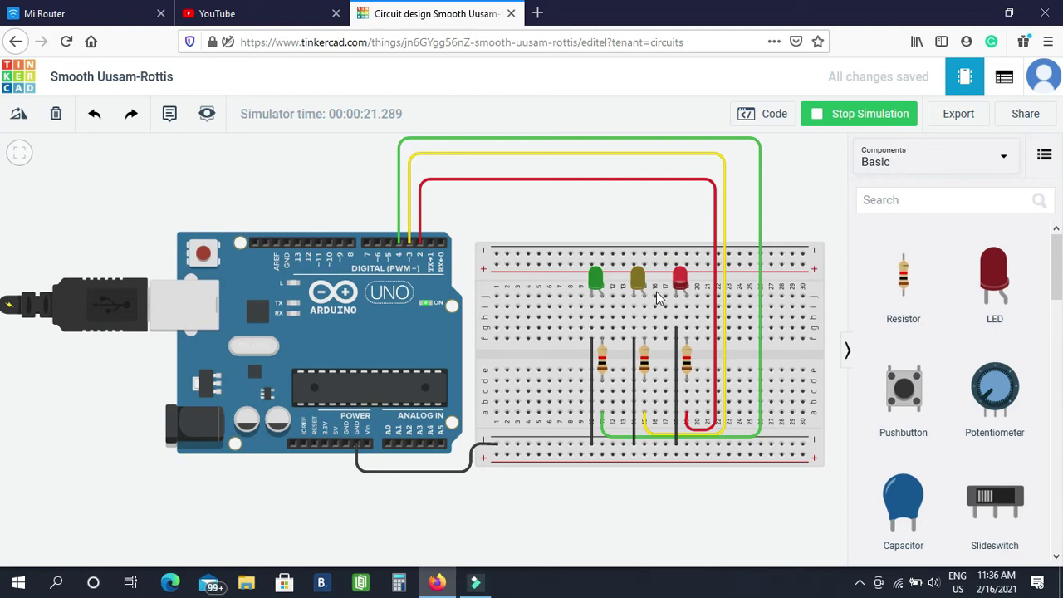
left_click(887, 115)
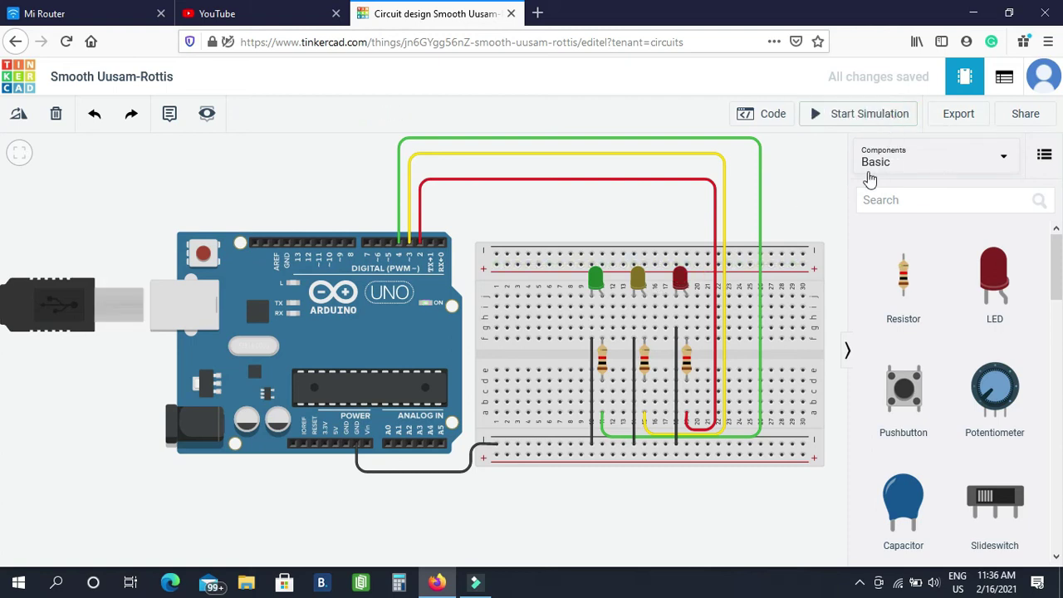
left_click(771, 114)
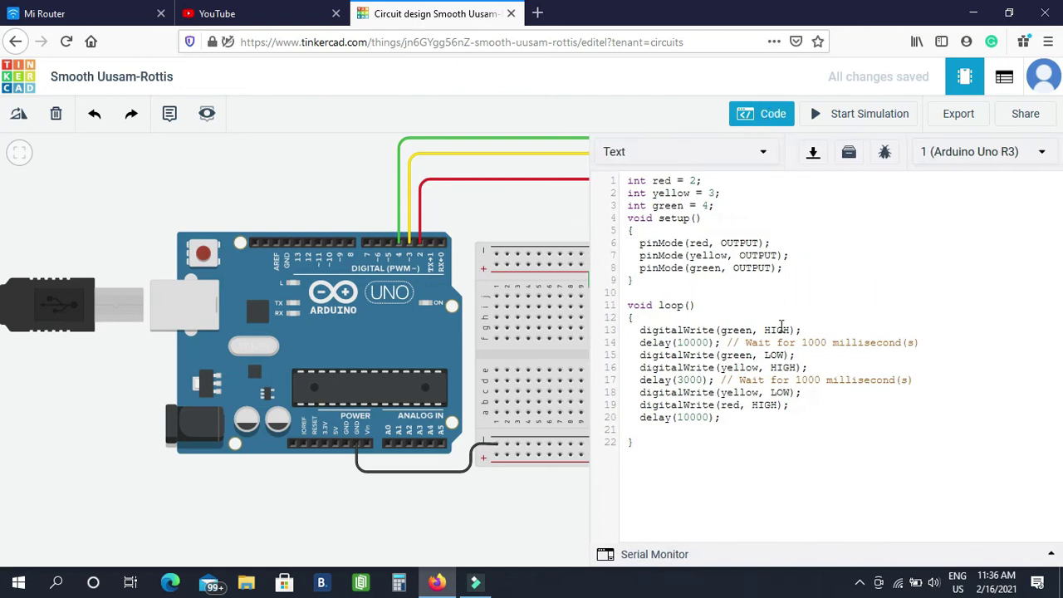
left_click(766, 297)
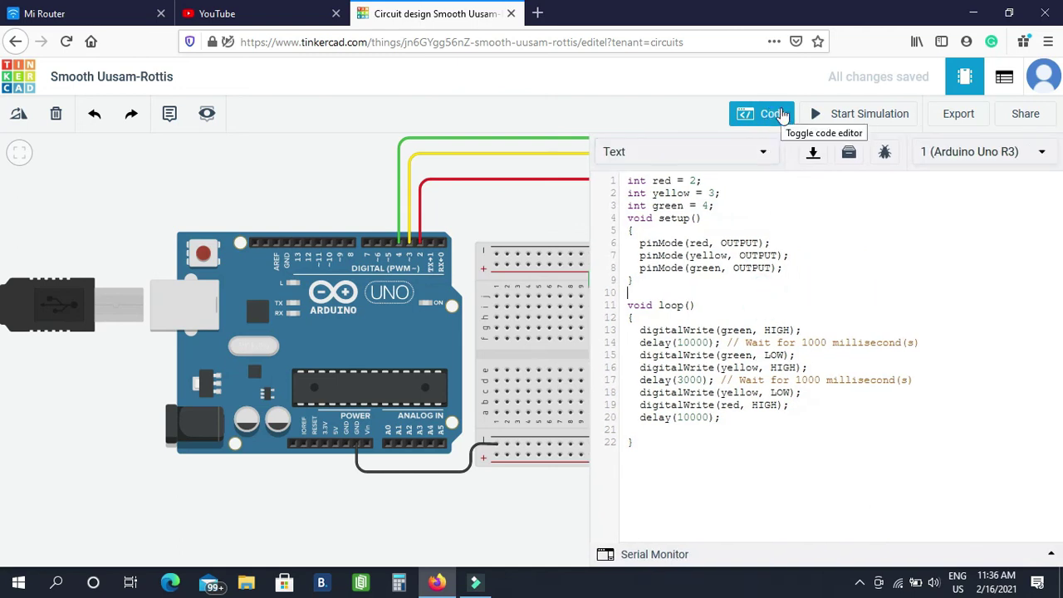
left_click(781, 114)
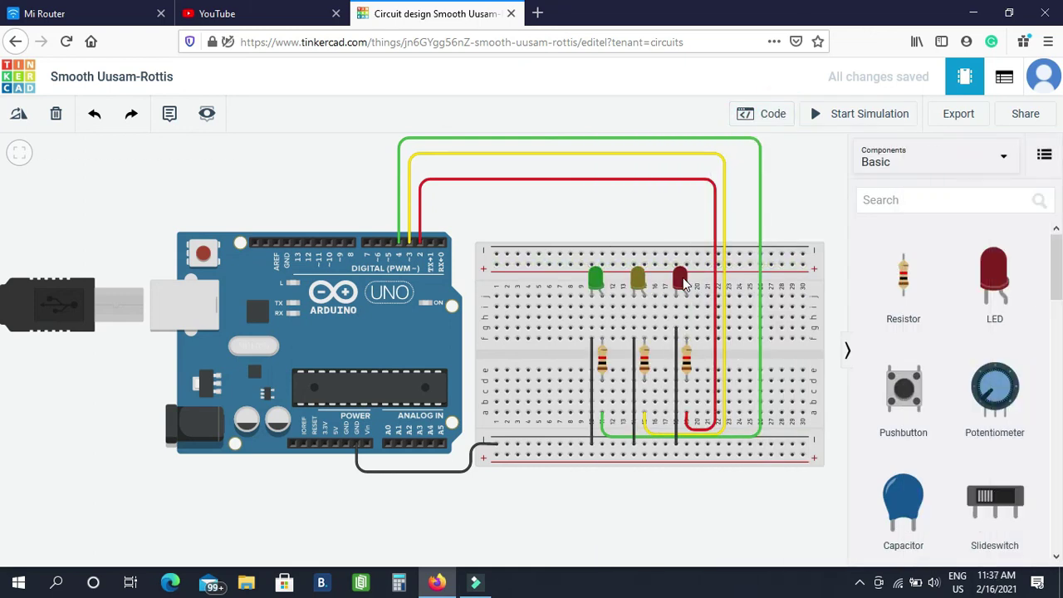
left_click(763, 118)
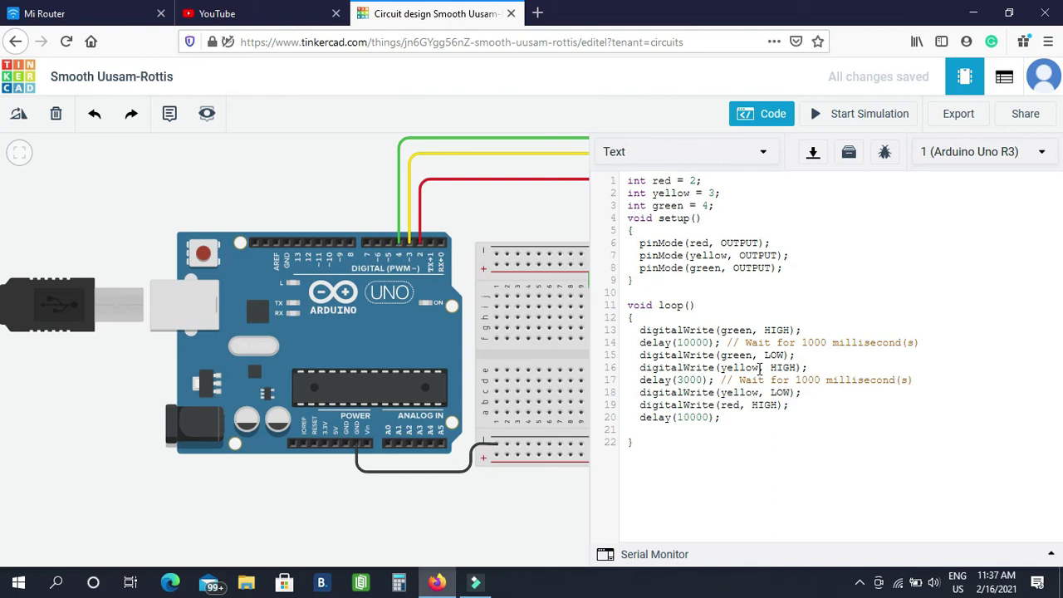
Change the second light phase in loop to switch red HIGH instead of yellow, with a delay of 10000
left_click_drag(759, 368, 721, 368)
type("red")
left_click(683, 380)
key("BackSpace")
type("10")
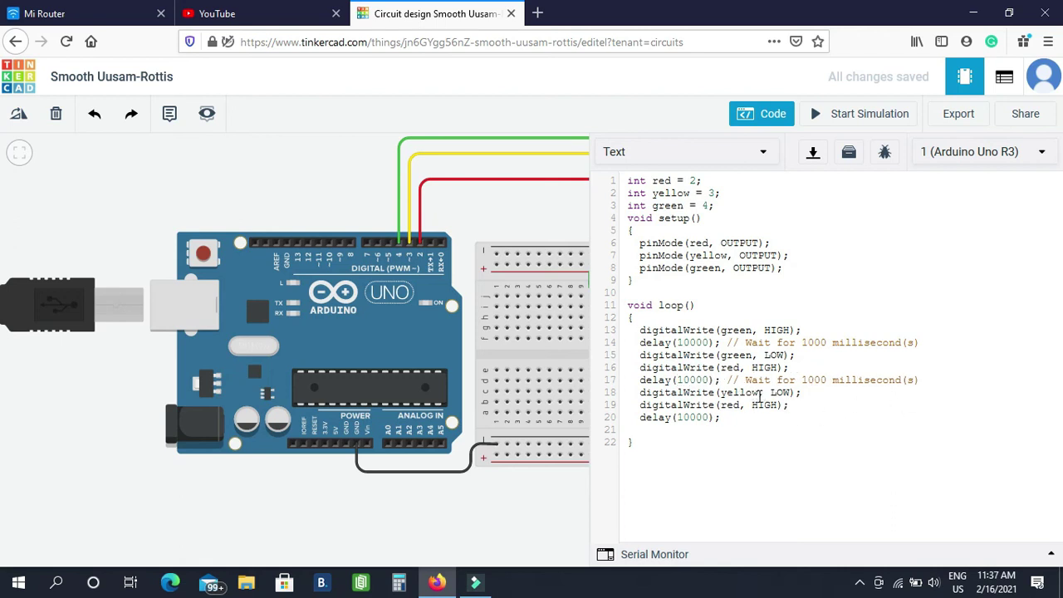
Replace yellow with red in the digitalWrite LOW line that ends the second phase
double_click(756, 393)
type("res")
key("BackSpace")
type("d")
left_click(799, 404)
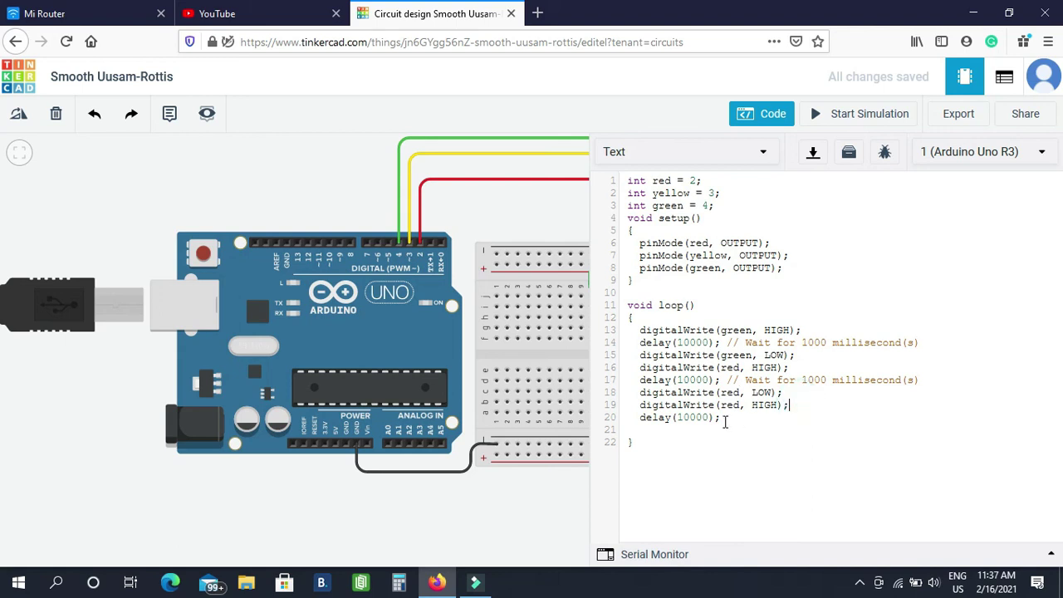
Change the last phase in loop to switch yellow HIGH instead of red, with a delay of 3000
left_click(681, 418)
key("Delete")
type("3")
left_click(746, 408)
key("BackSpace")
key("BackSpace")
key("BackSpace")
type("yellow")
Run the simulation with the code editor hidden to watch the green, red, yellow sequence, and reopen the code editor
left_click(768, 117)
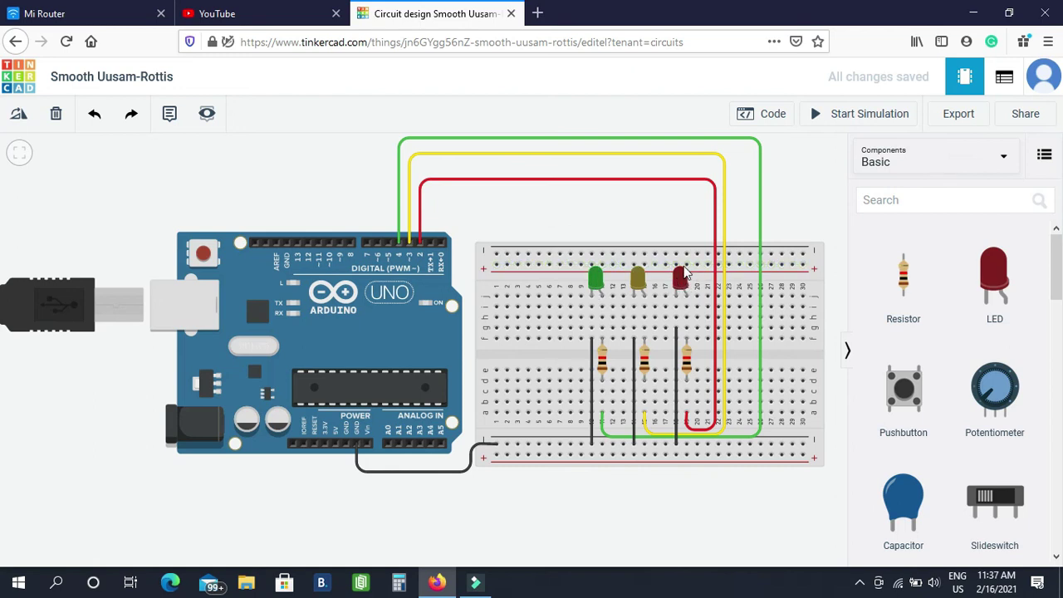
left_click(820, 120)
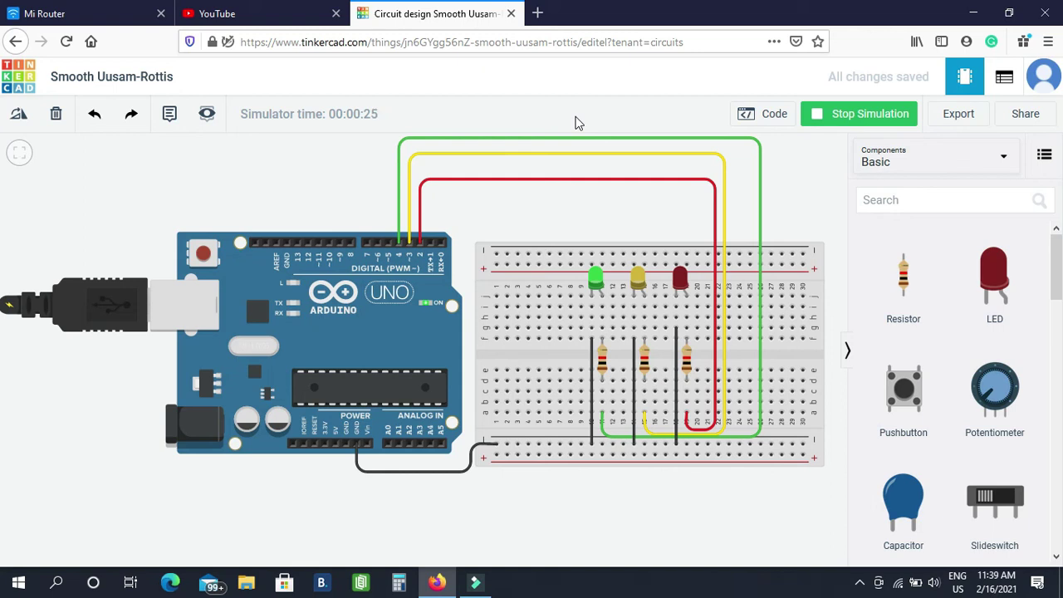
left_click(762, 118)
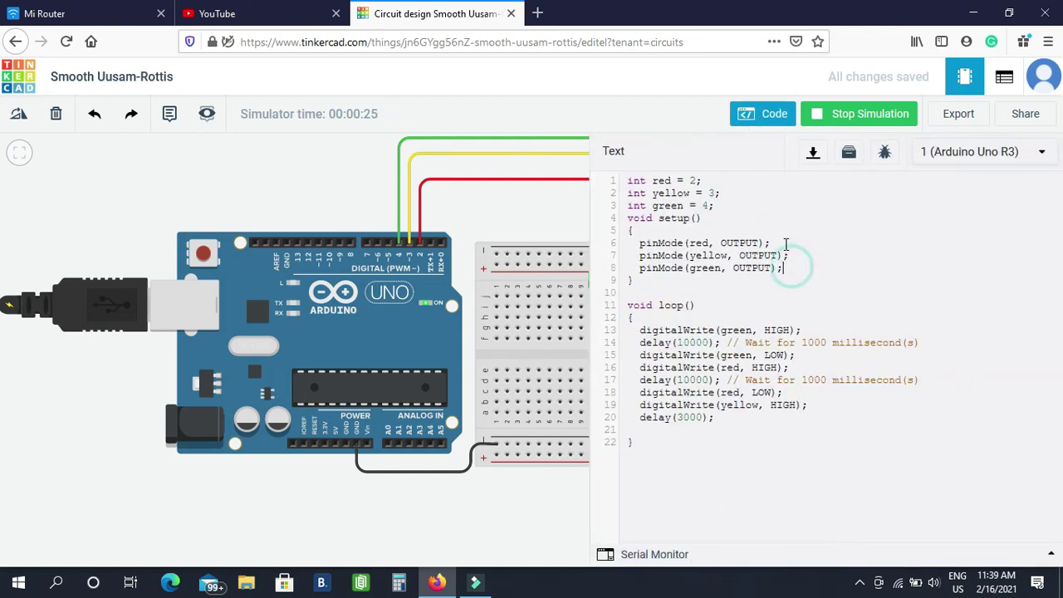
Review the pin variables, the setup lines and the yellow HIGH line in the code, and stop the simulation
left_click(799, 256)
left_click(727, 206)
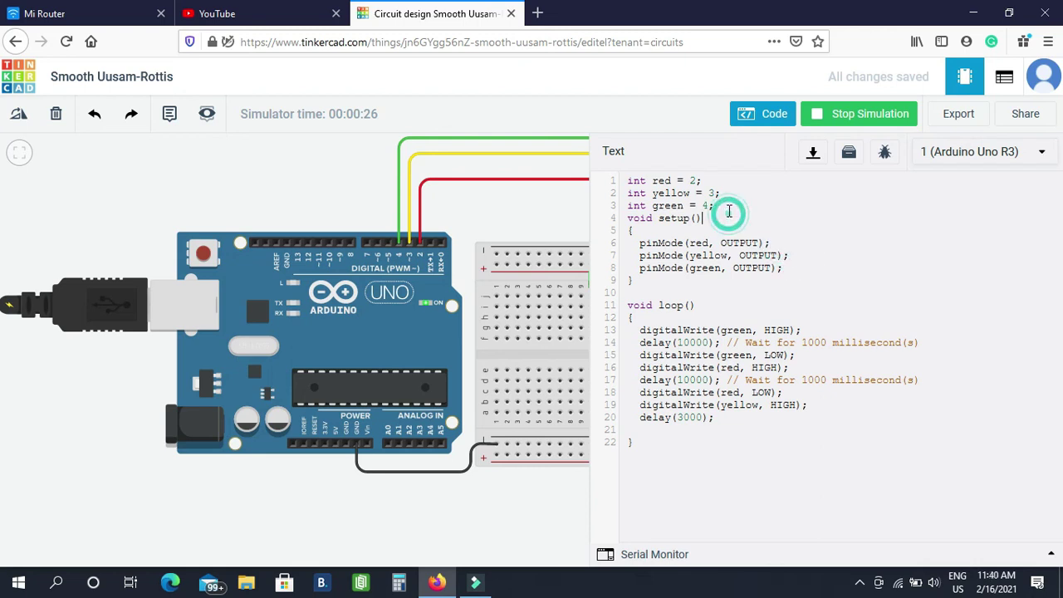
left_click(727, 193)
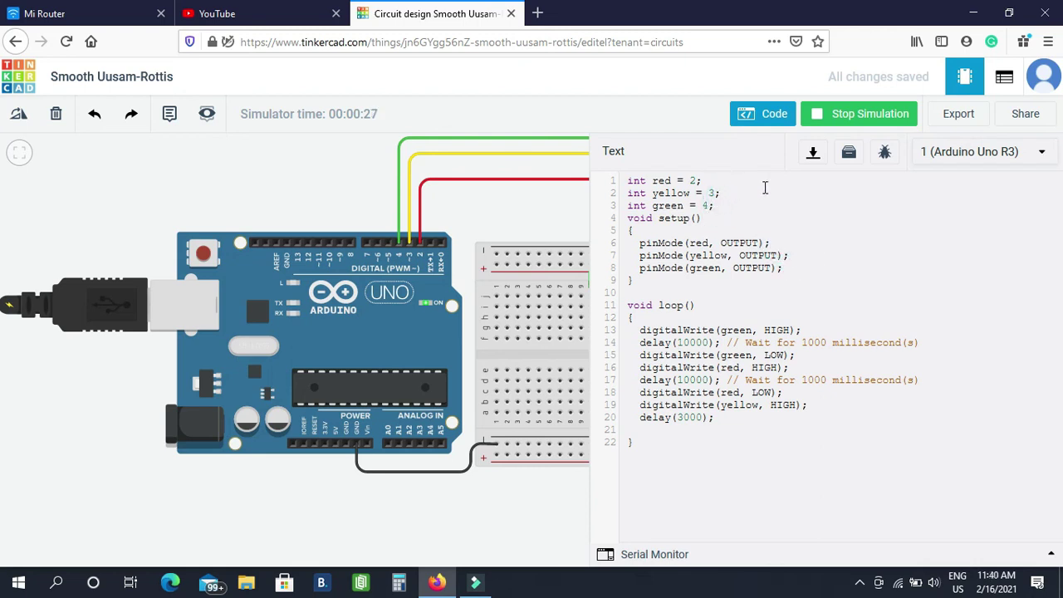
left_click(814, 404)
left_click(791, 270)
left_click(851, 116)
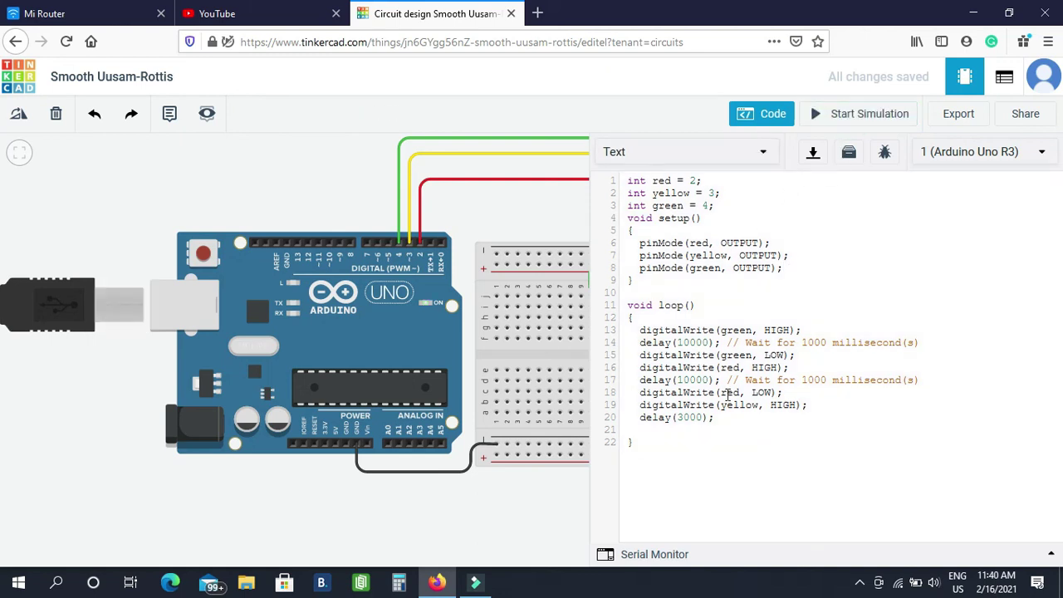